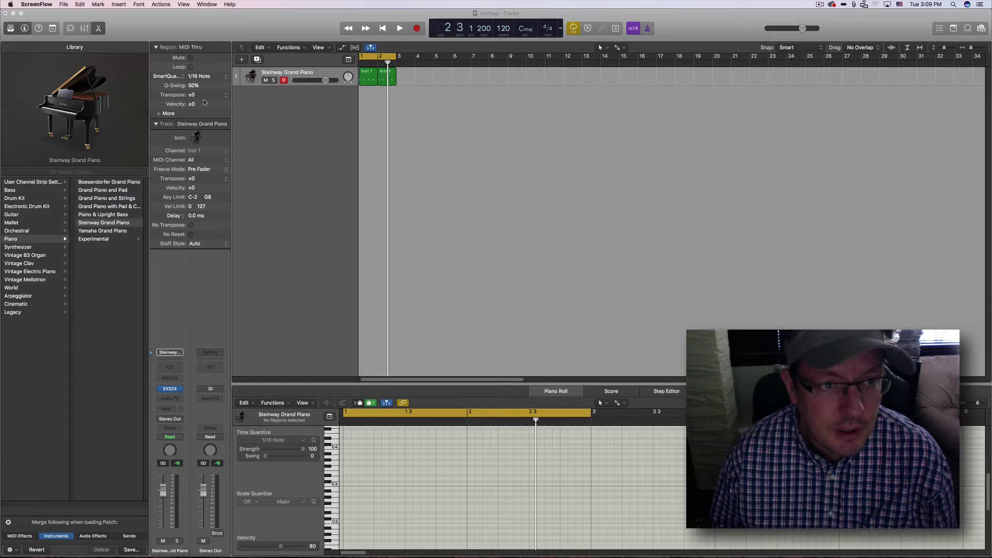
- Bring the Logic Pro X project with the Steinway Grand Piano track to the front
click(403, 77)
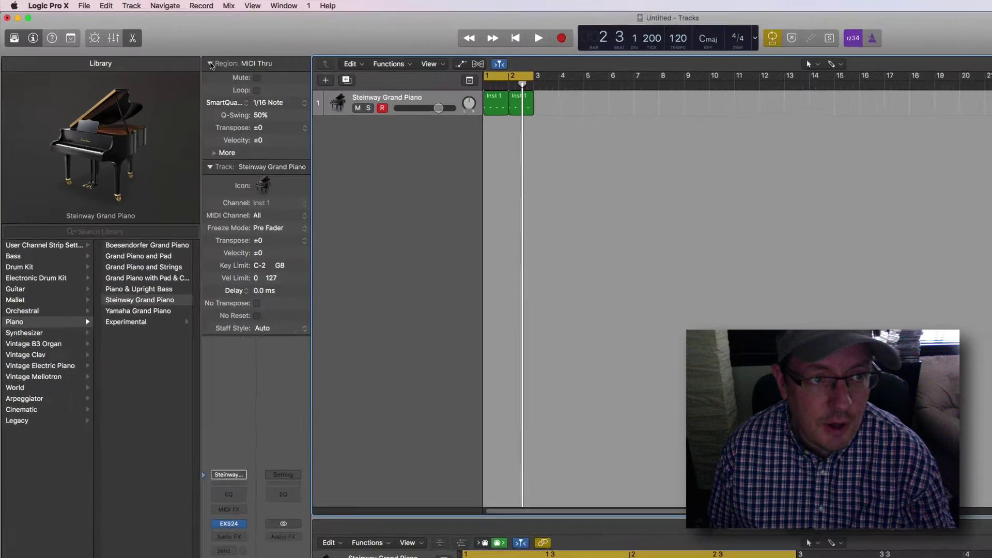
- Collapse and re-expand the Region and Track inspector sections, then select the first Inst 1 region
click(156, 47)
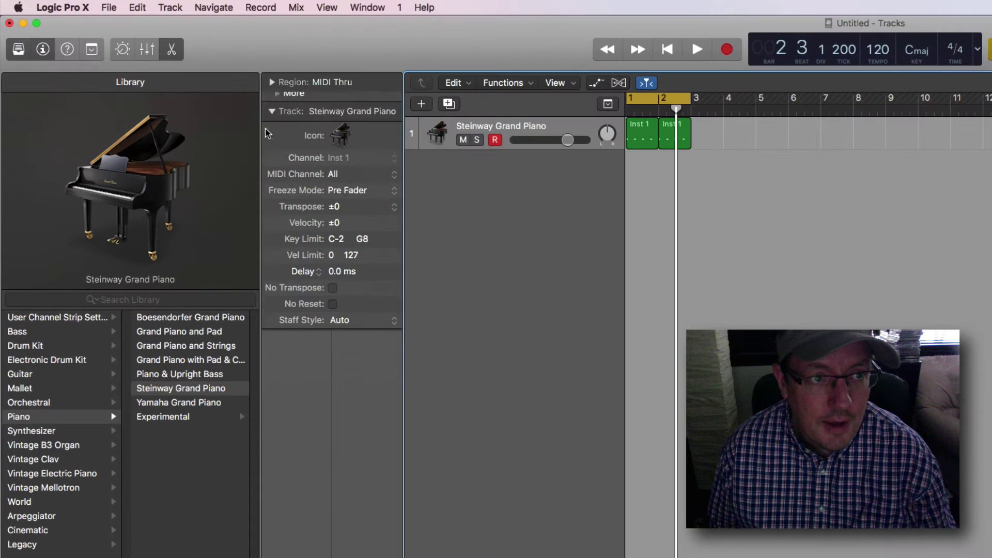
click(154, 58)
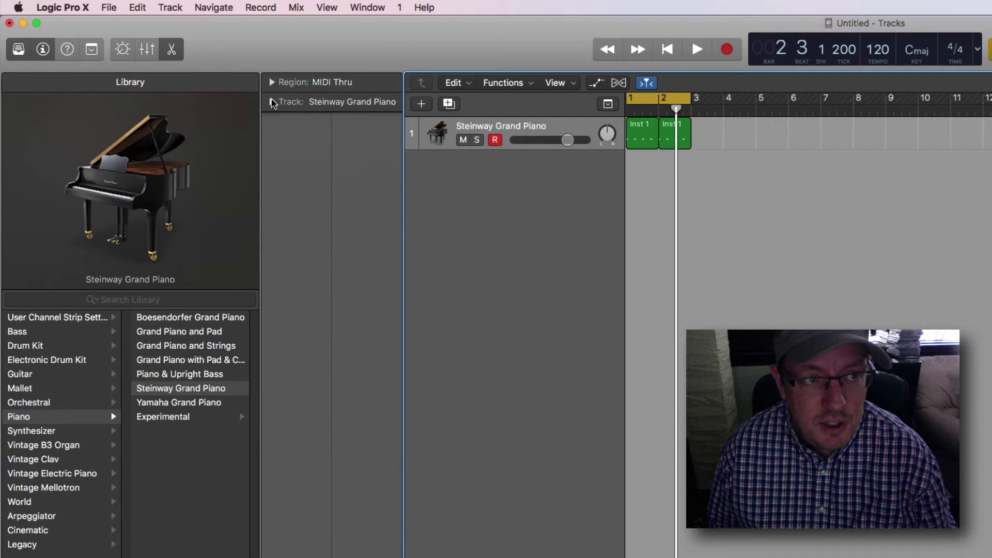
click(272, 102)
click(270, 83)
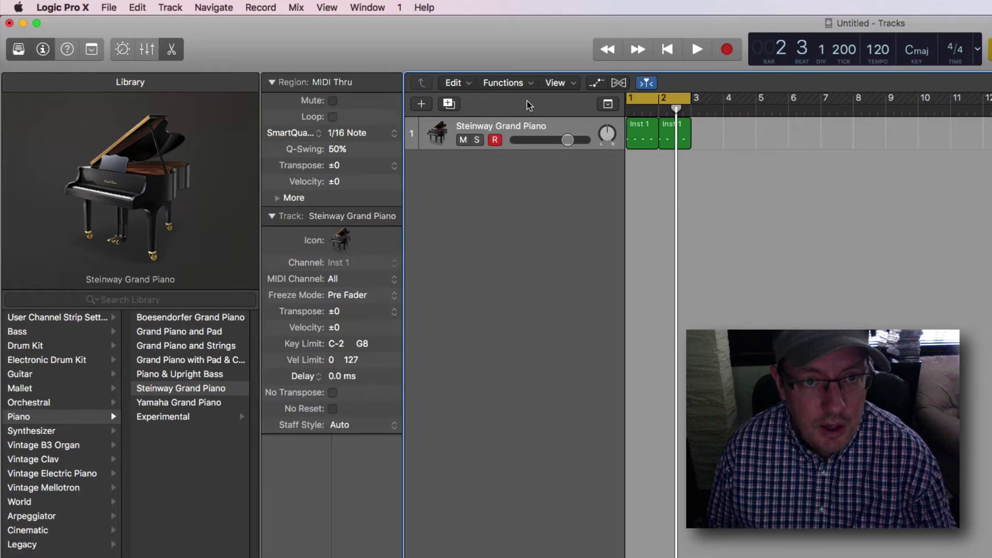
click(645, 127)
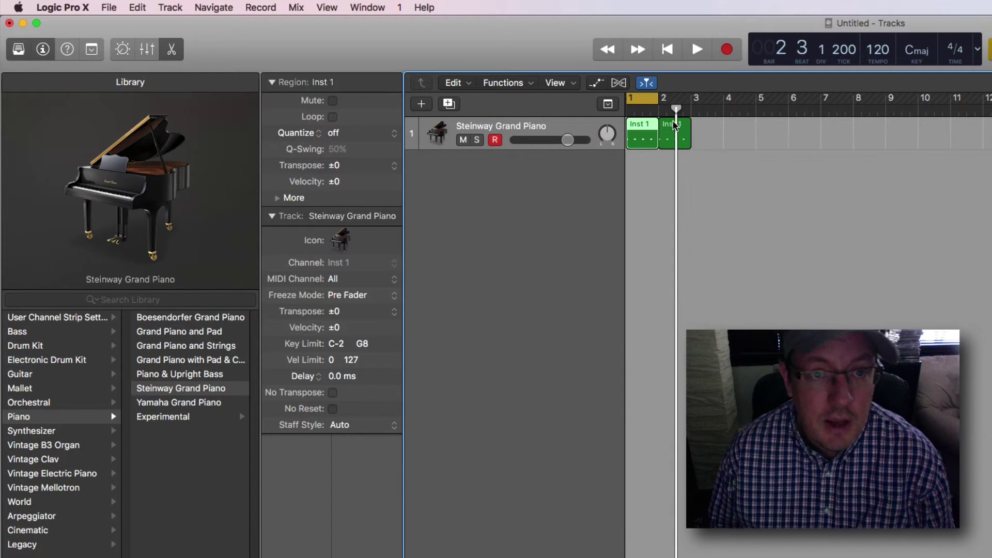
- Inspect each Inst 1 region, then select both so Transpose reads *
click(677, 124)
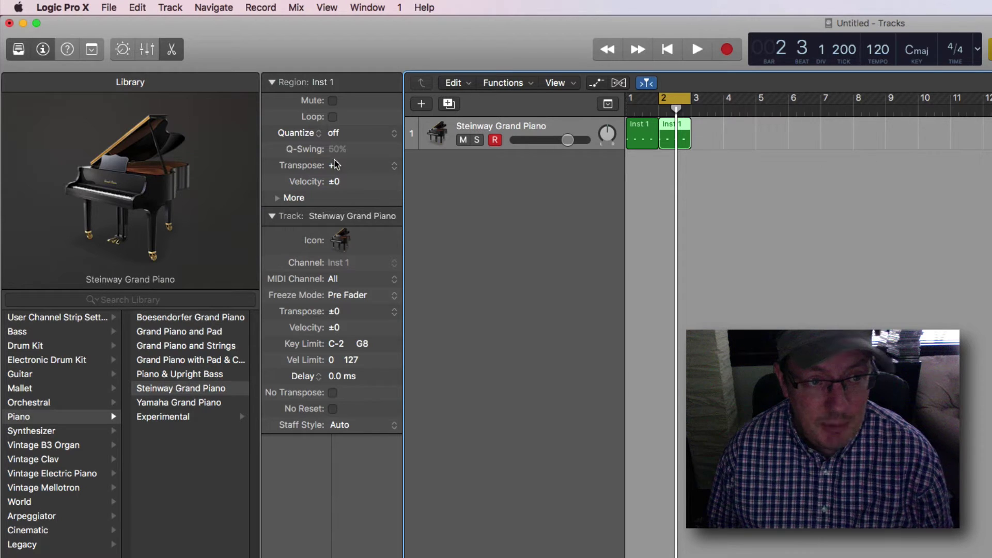
click(636, 129)
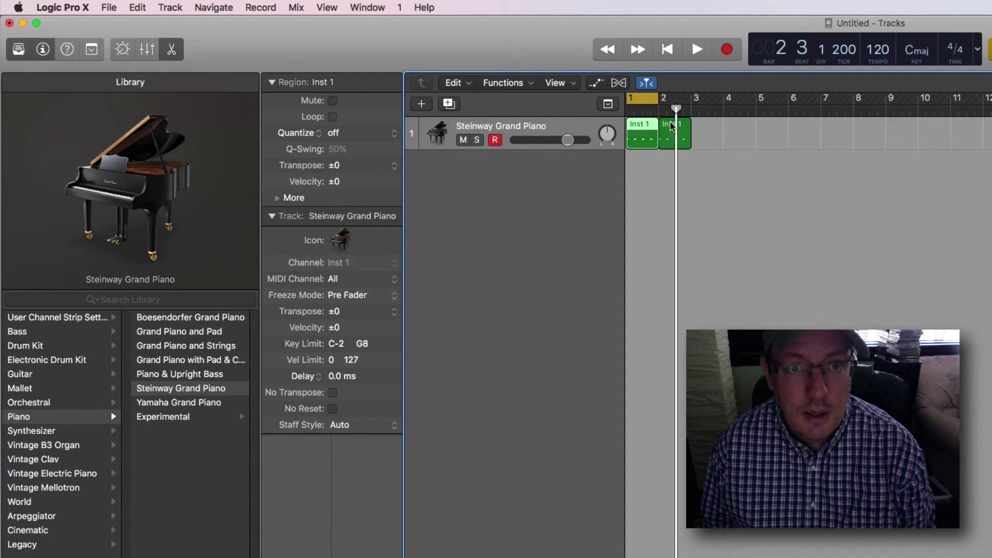
shift+click(671, 126)
- Play and stop both regions, then view their notes in the Piano Roll
key(space)
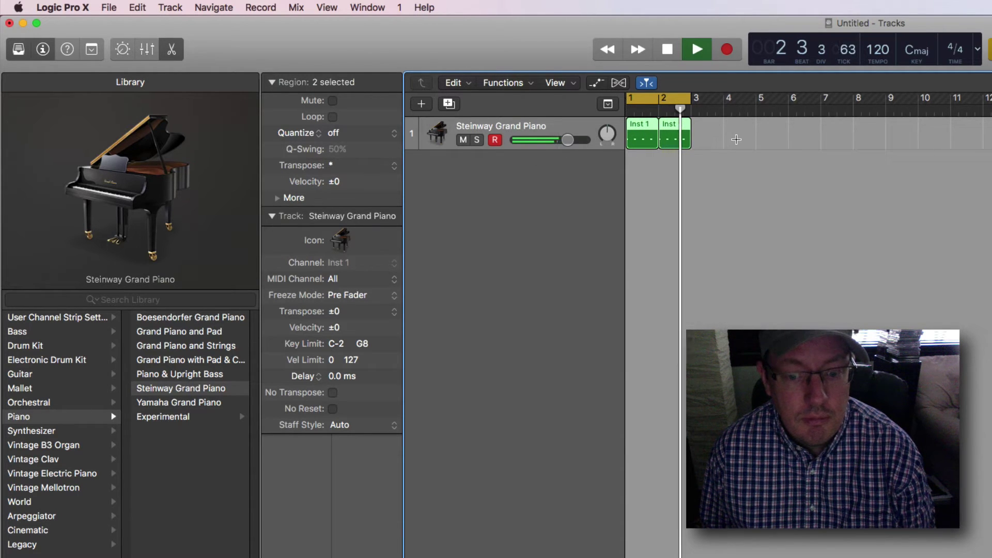
key(space)
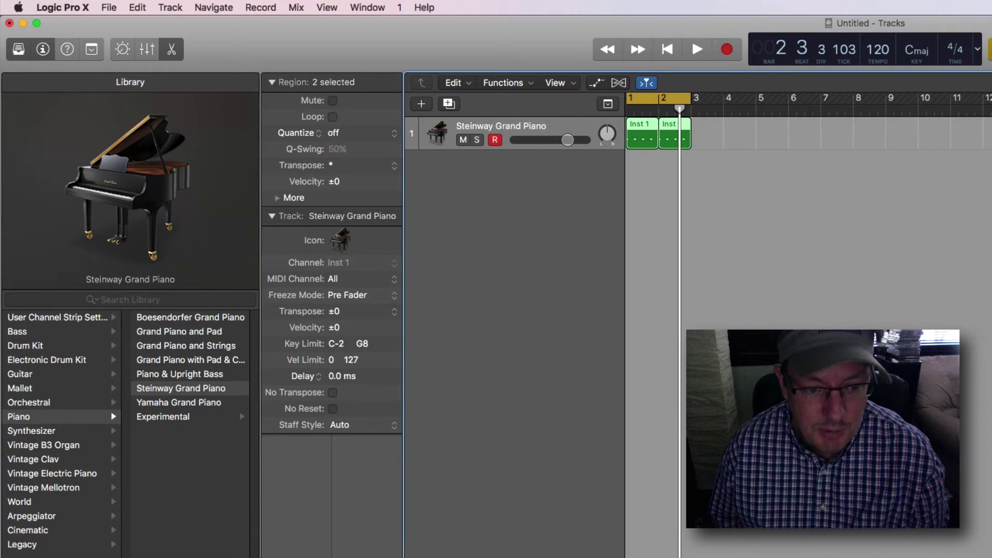
key(e)
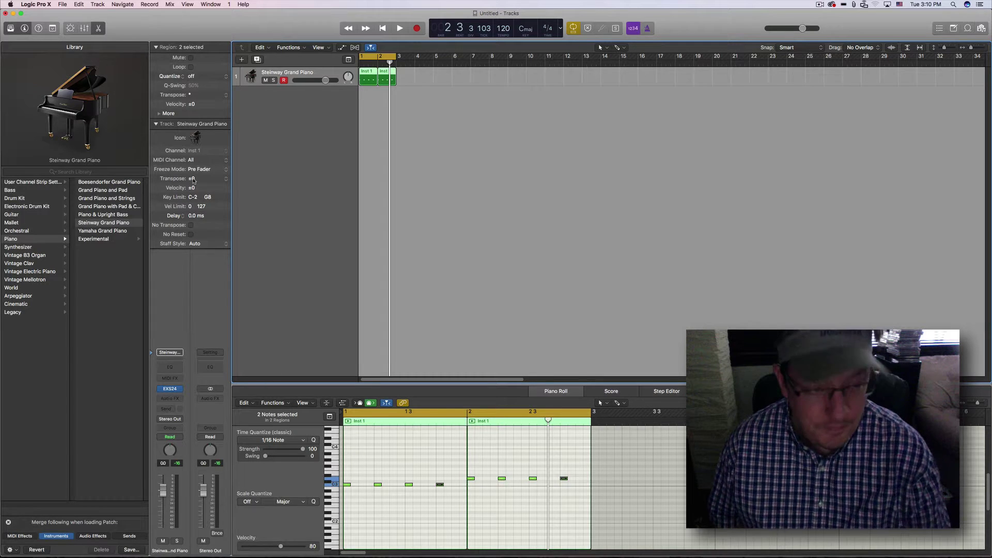
key(space)
drag(192, 178, 192, 162)
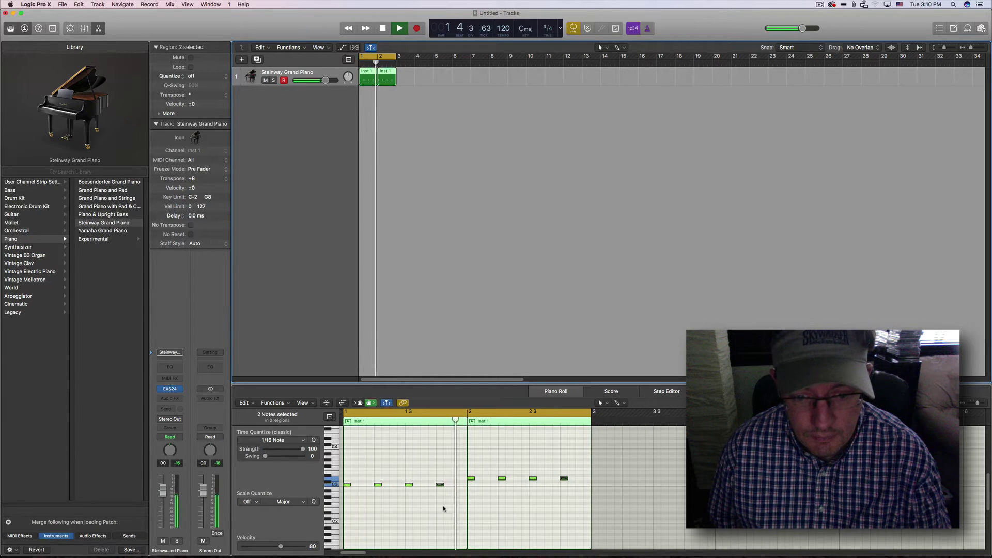
key(space)
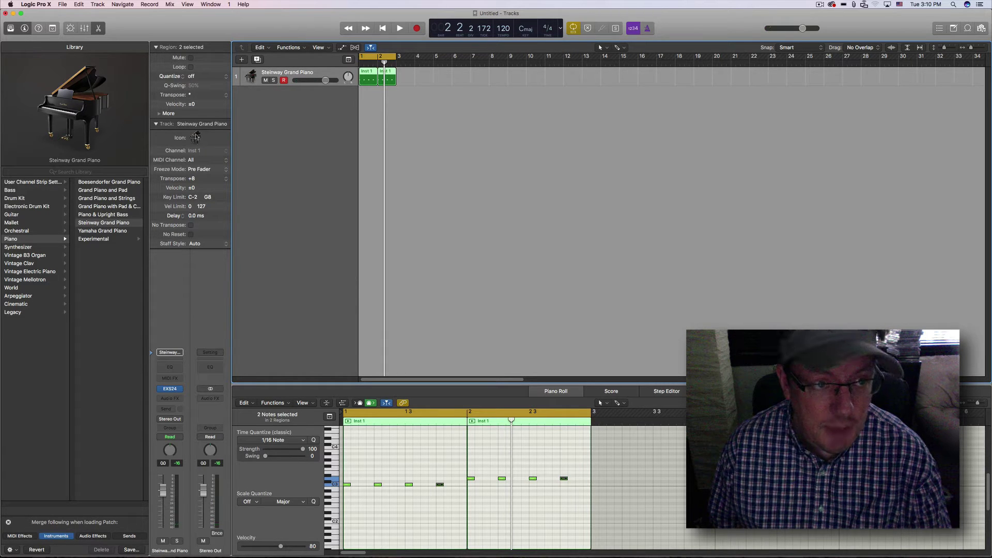
double_click(193, 178)
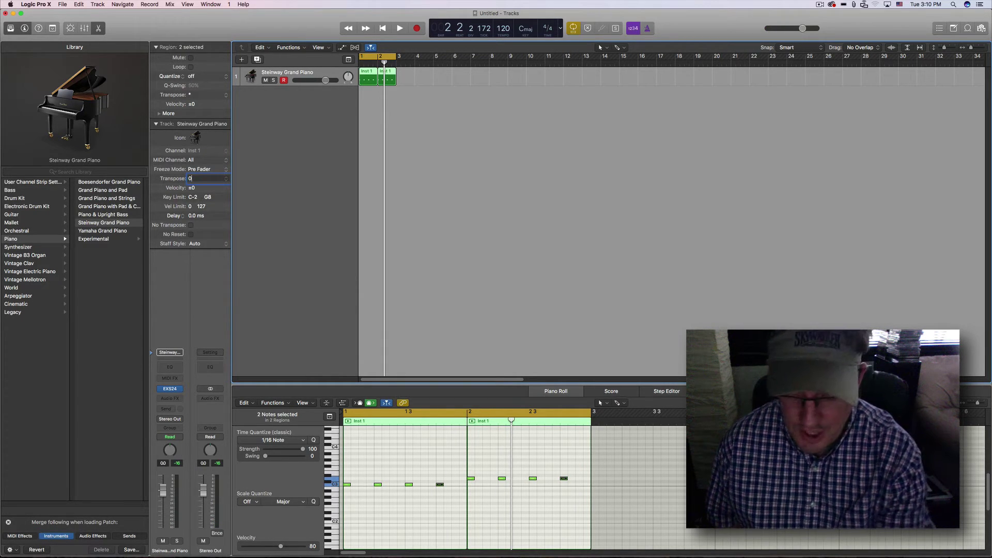
key(Return)
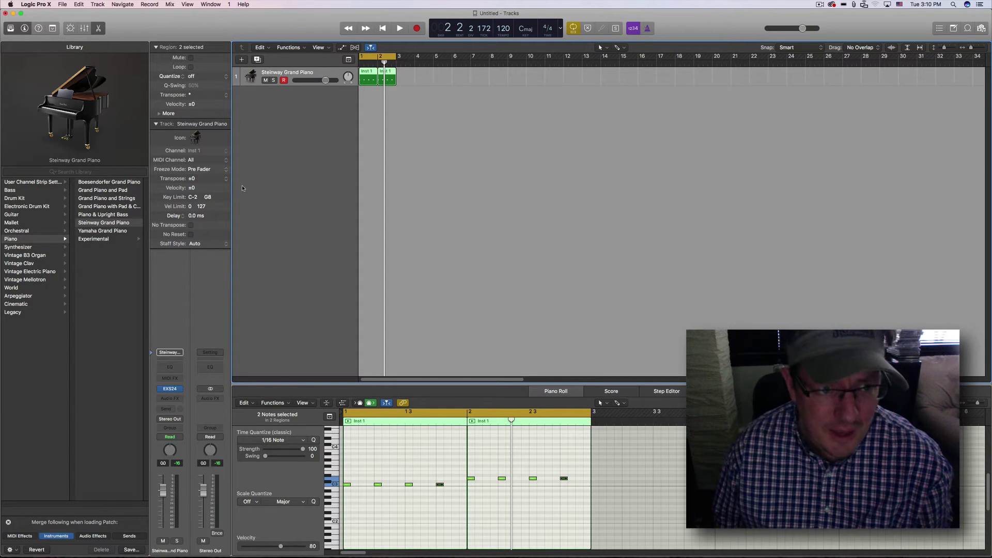
click(225, 181)
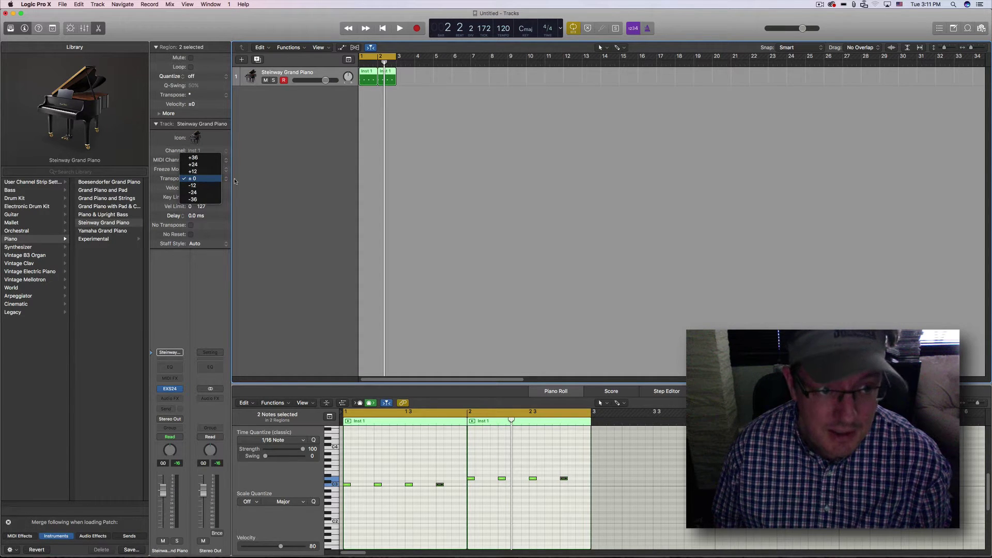
click(235, 181)
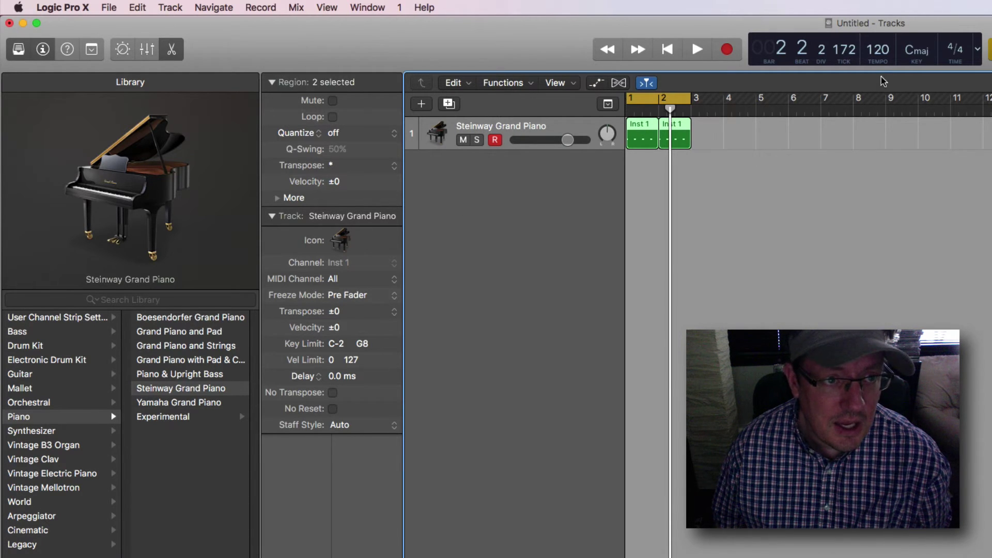
- Compare the MIDI Thru settings with both regions' settings, ending with the first region selected
click(698, 125)
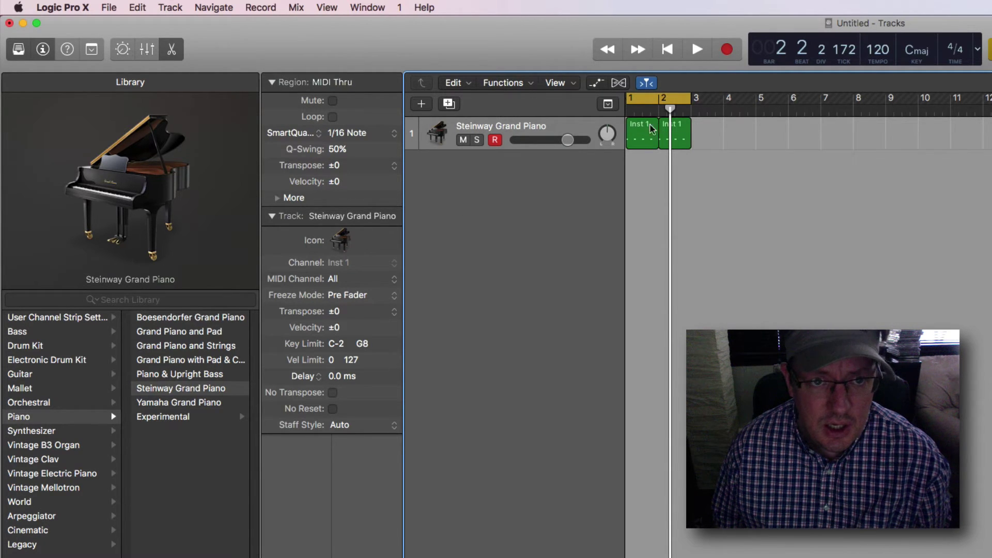
click(553, 124)
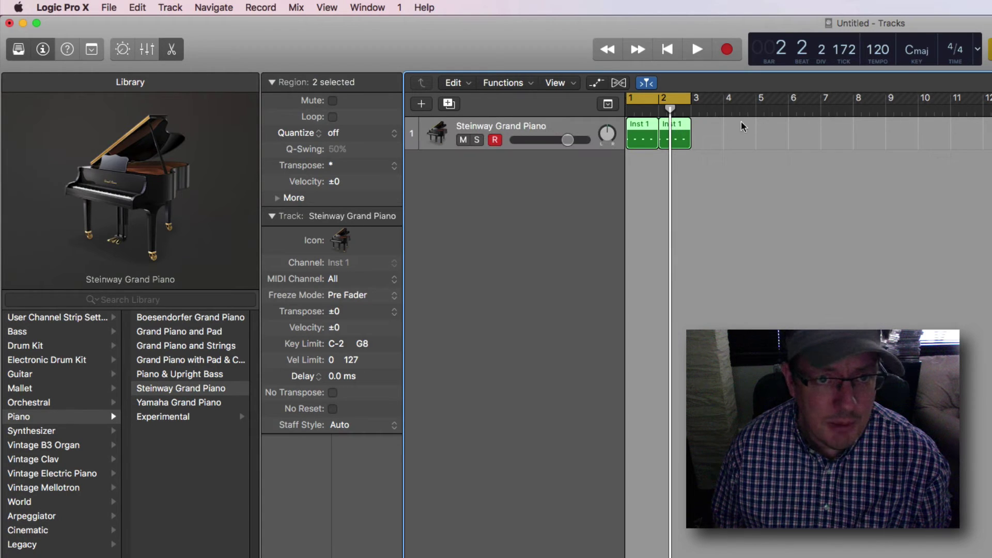
click(724, 125)
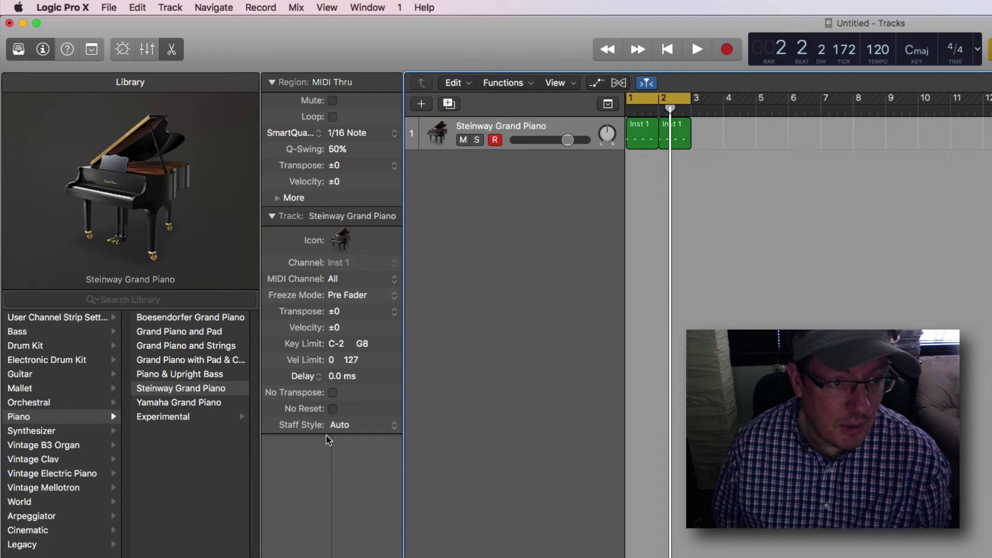
click(524, 130)
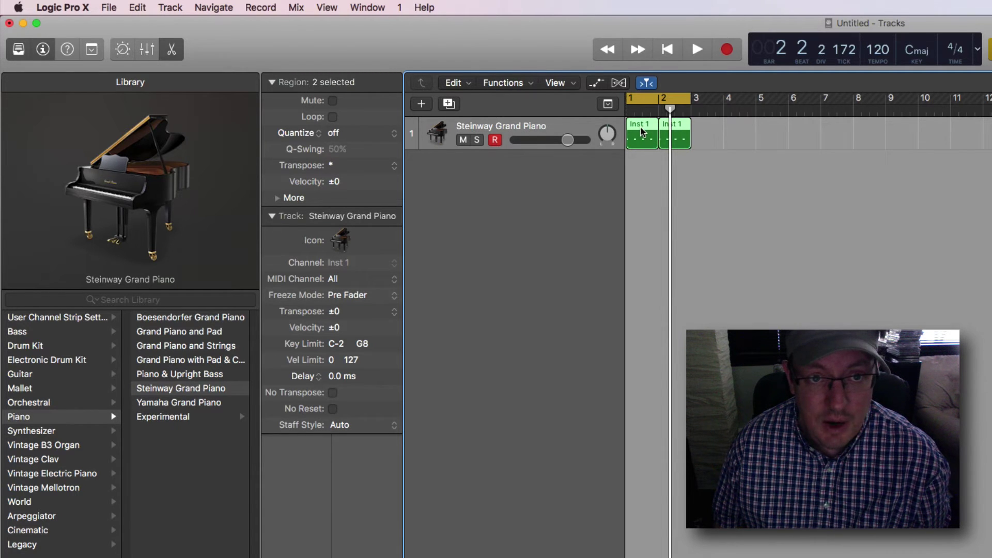
click(704, 129)
click(643, 132)
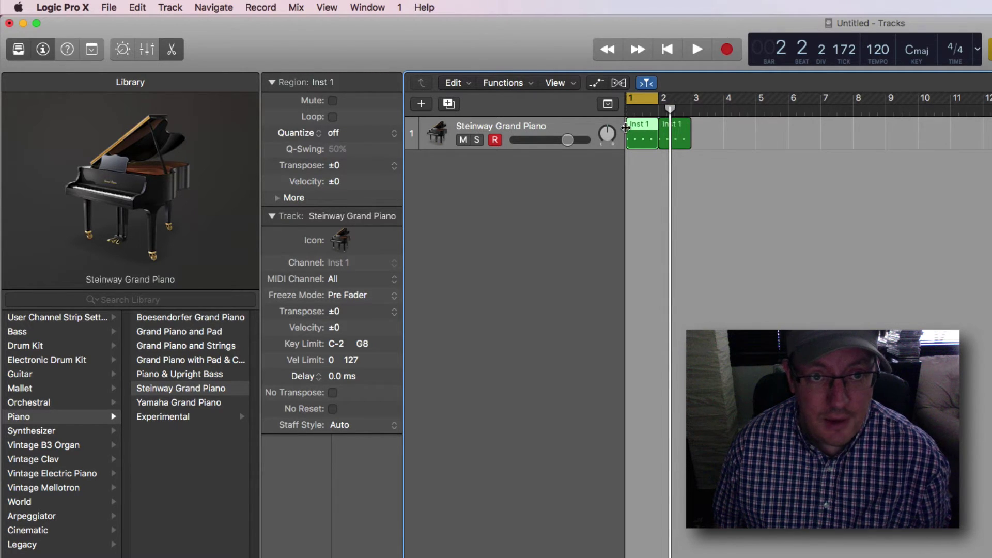
- Quantize the first region to 1/2 Note and the second to 1/8 Note, then select both
click(354, 133)
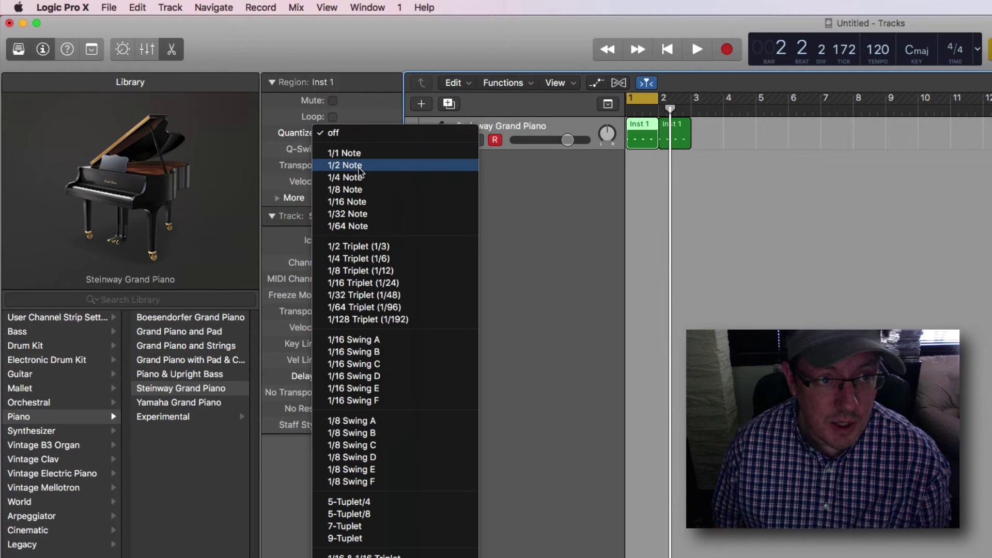
click(478, 163)
click(676, 132)
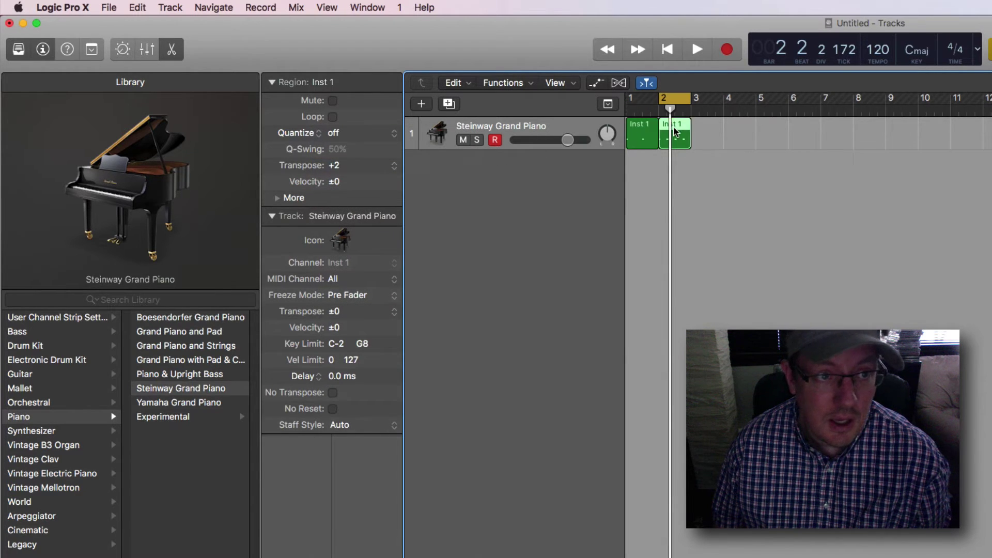
click(379, 133)
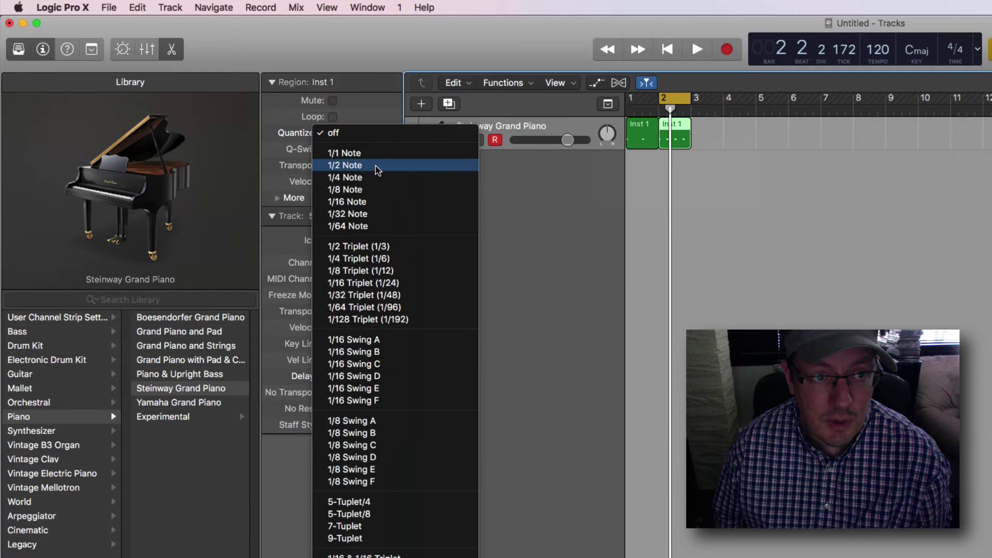
click(413, 190)
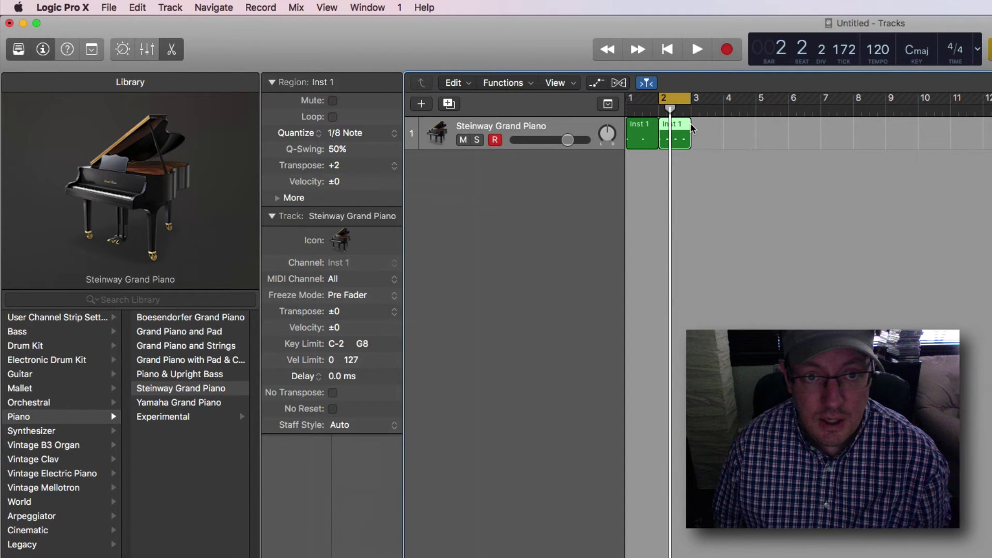
drag(731, 126, 636, 135)
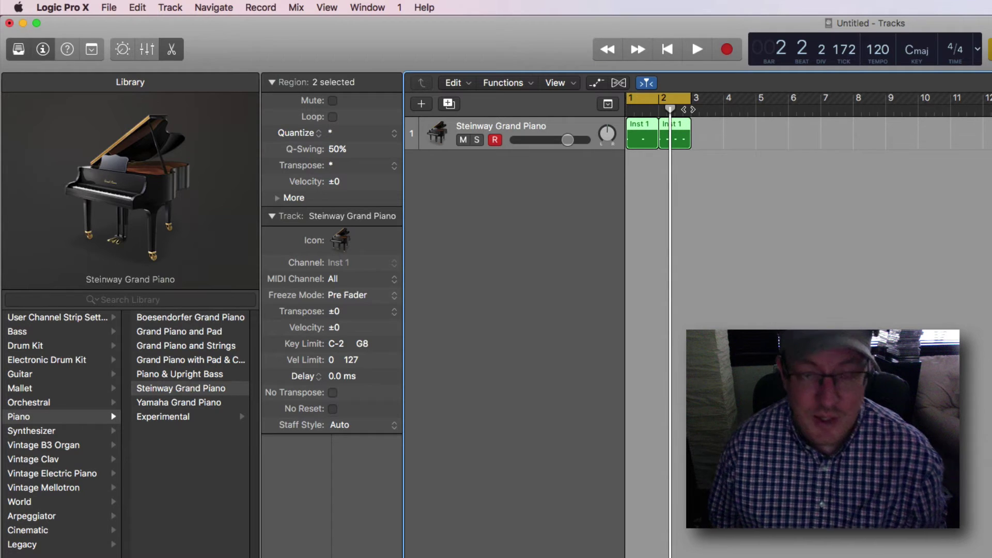
drag(688, 109, 688, 110)
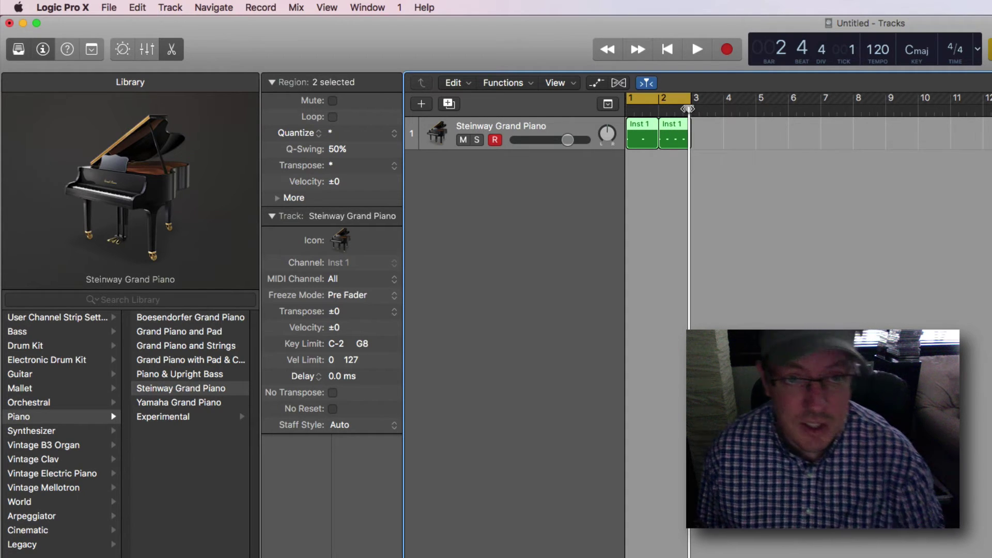
- Expand More in the MIDI Thru inspector, keep SmartQuantize at 1/16 Note, and record from bar 5
click(699, 109)
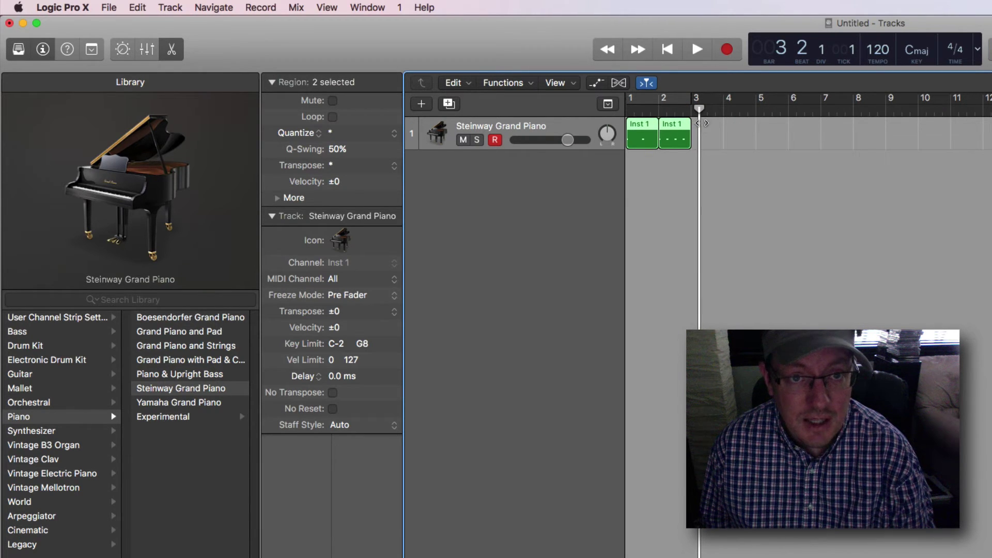
click(715, 129)
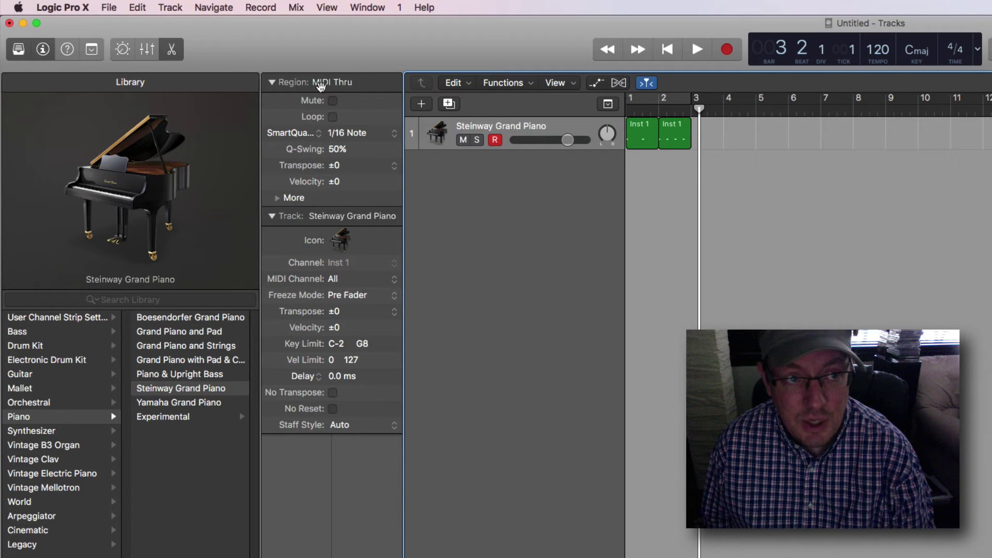
click(277, 199)
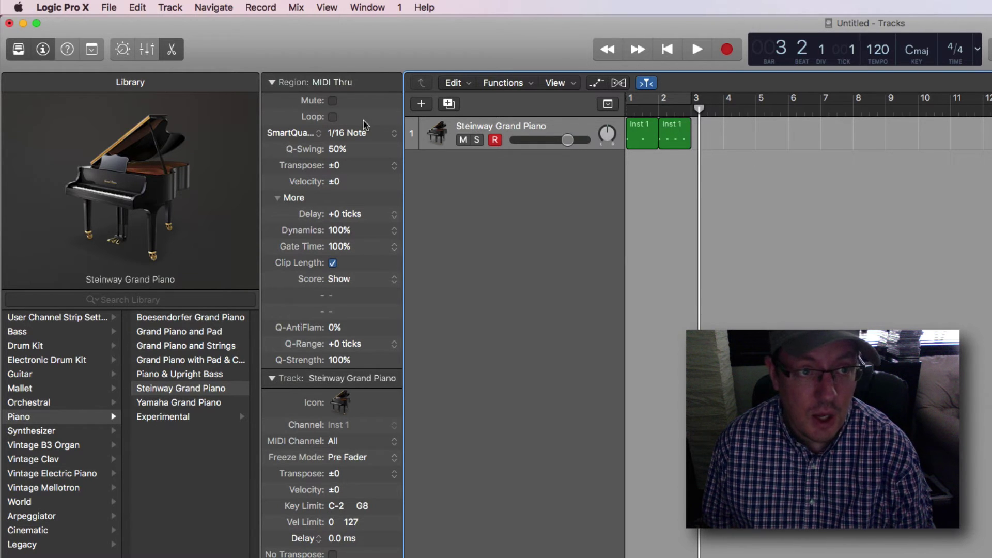
click(368, 135)
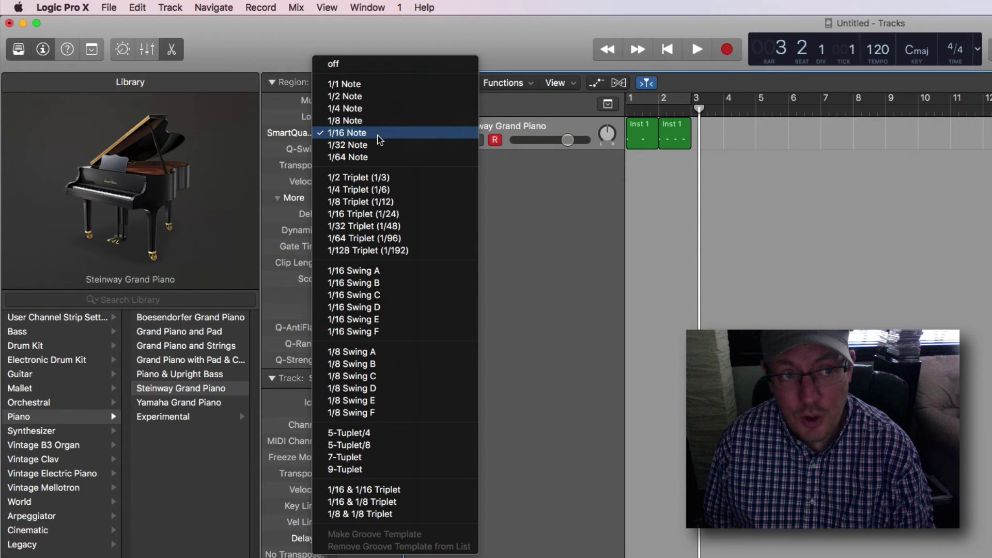
click(378, 137)
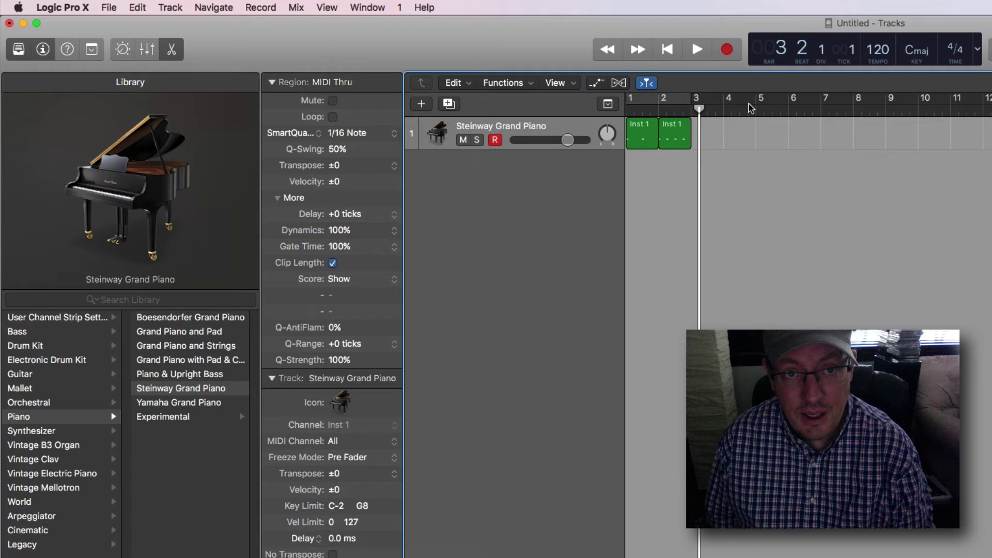
click(756, 109)
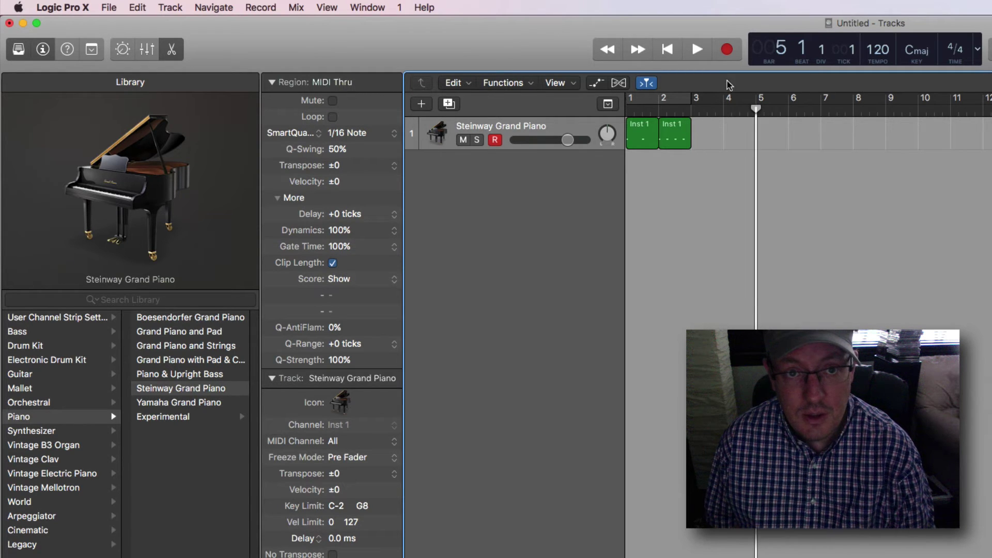
click(726, 50)
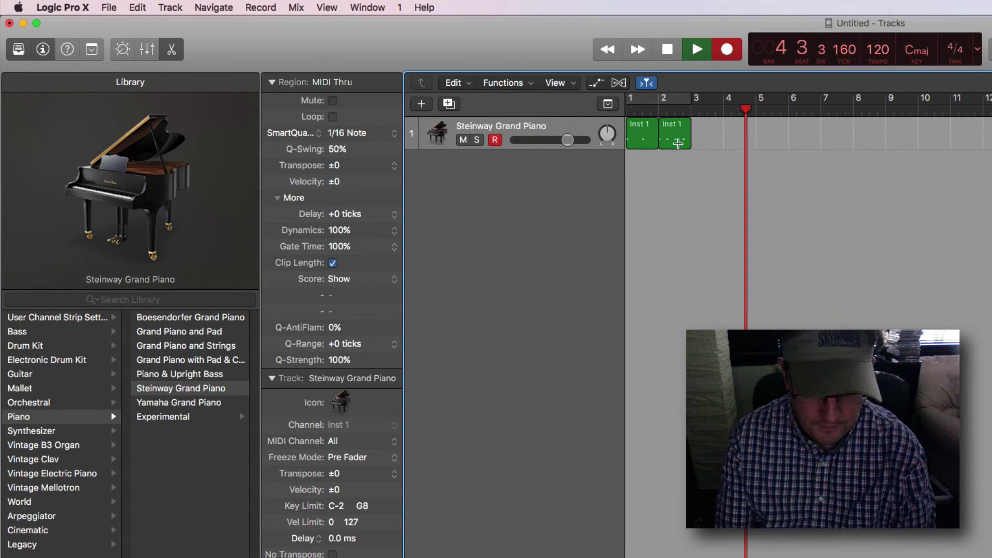
- Record notes with Musical Typing, stop recording, and close the Musical Typing window
key(super+k)
key(a)
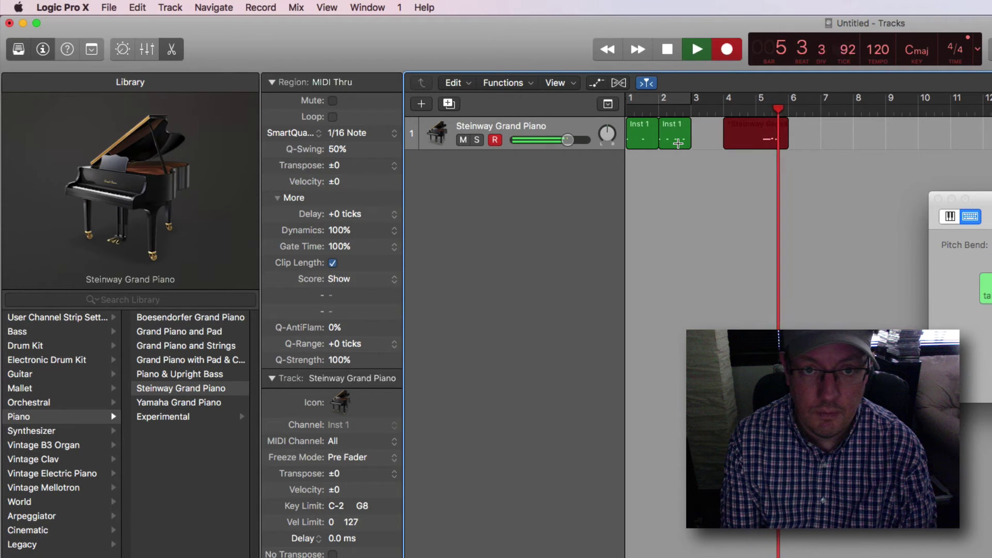
key(a)
key(a)
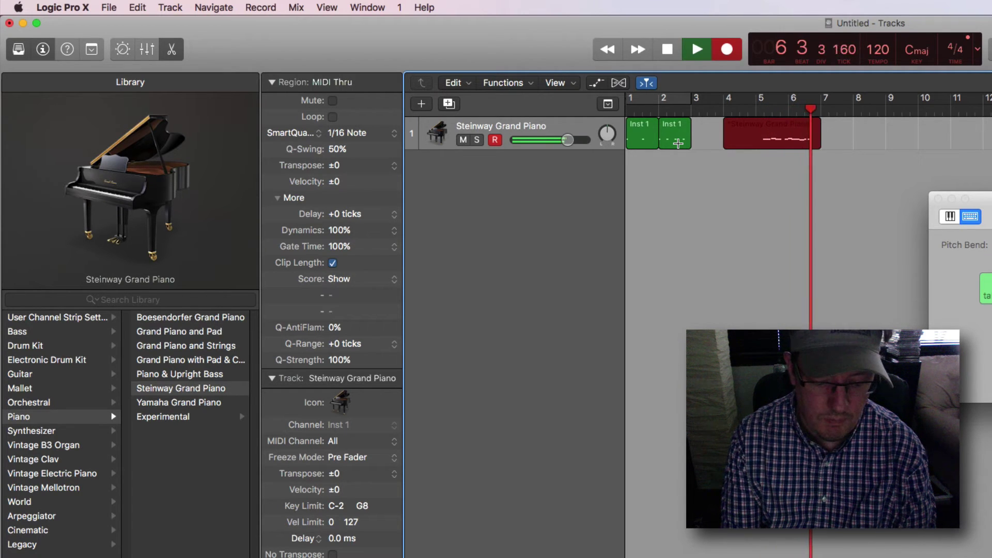
key(a)
key(a)
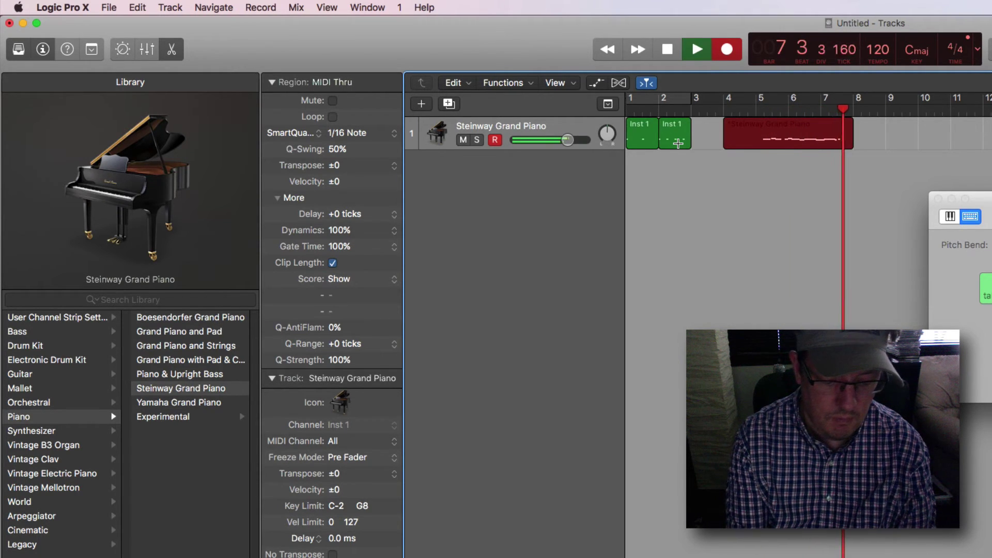
key(space)
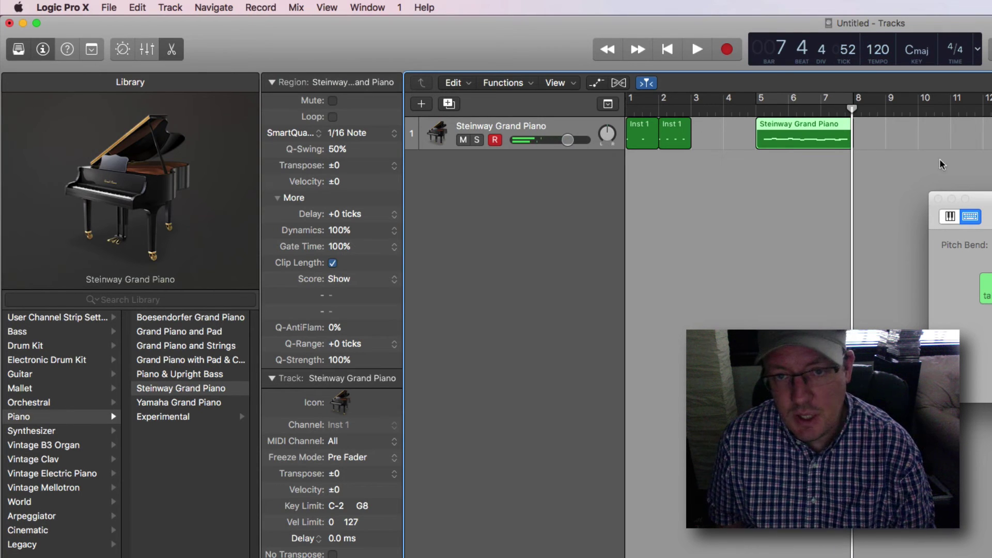
click(937, 199)
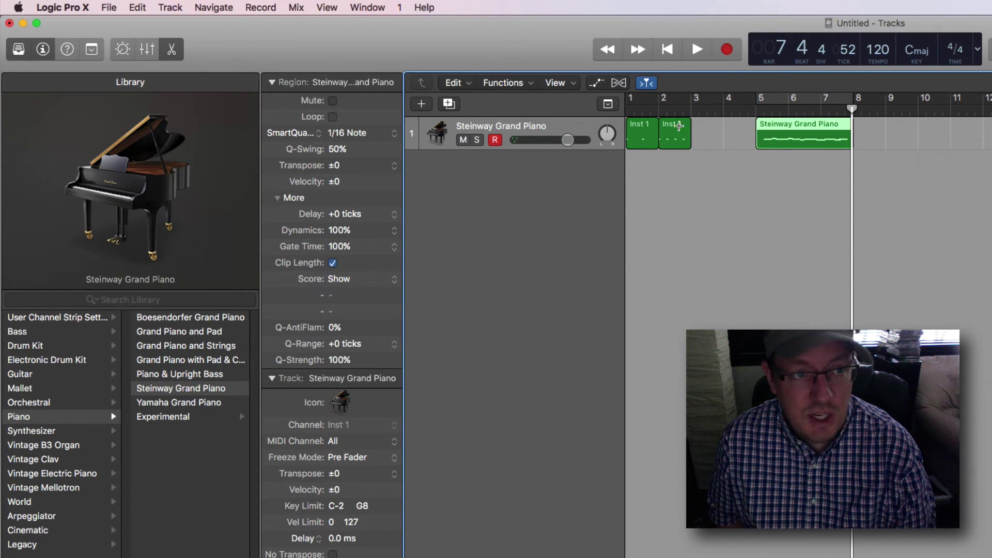
- Play back the new bars 5–8 recording, then move the playhead to bar 6
click(747, 109)
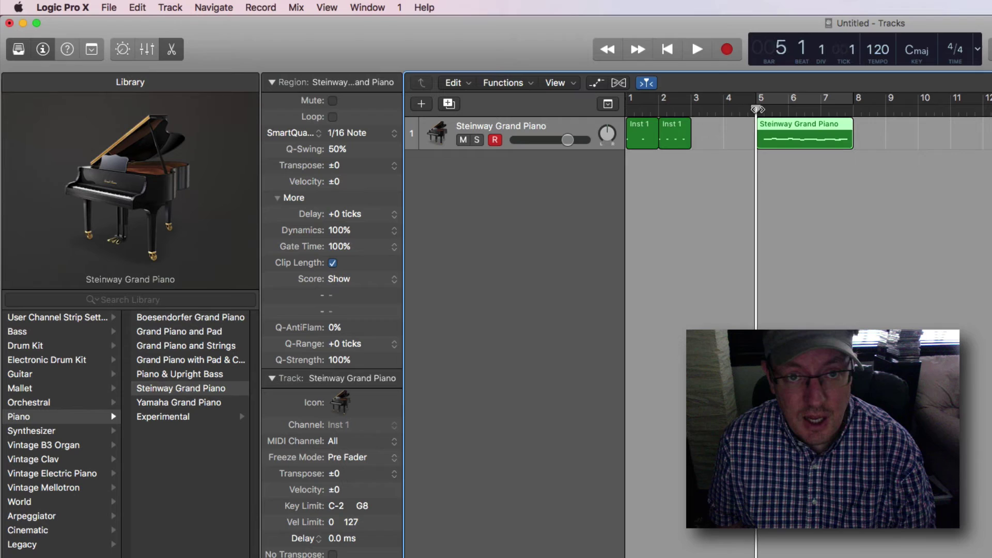
key(space)
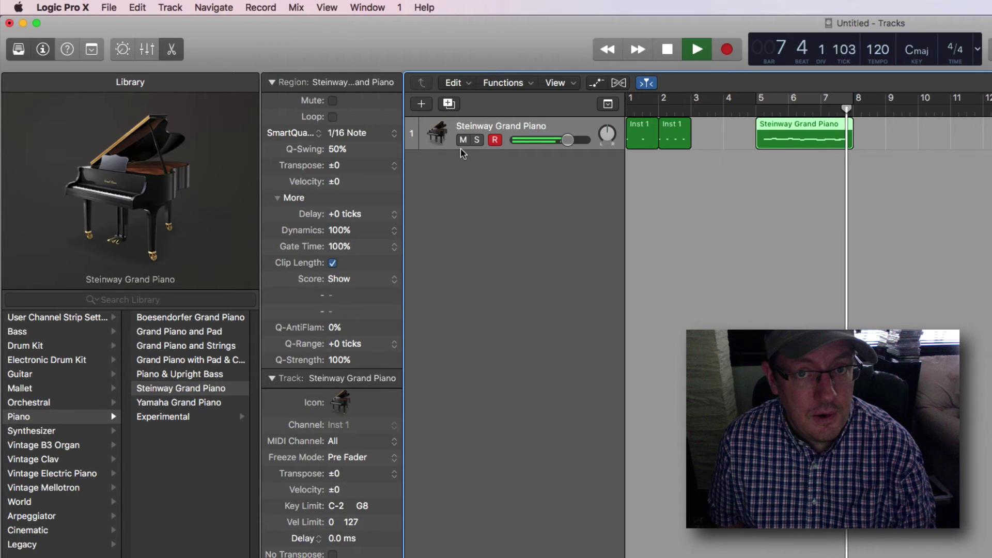
key(space)
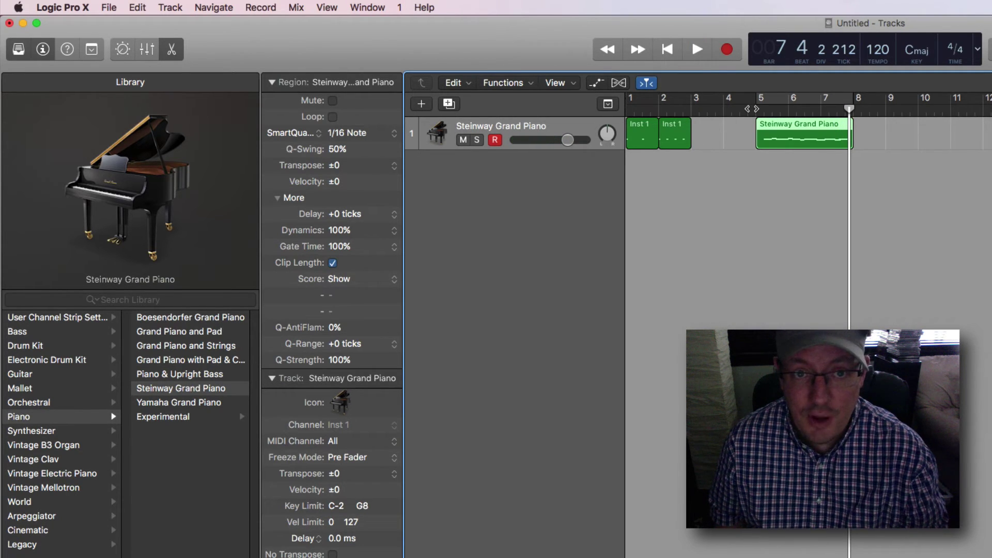
click(747, 110)
drag(747, 110, 788, 110)
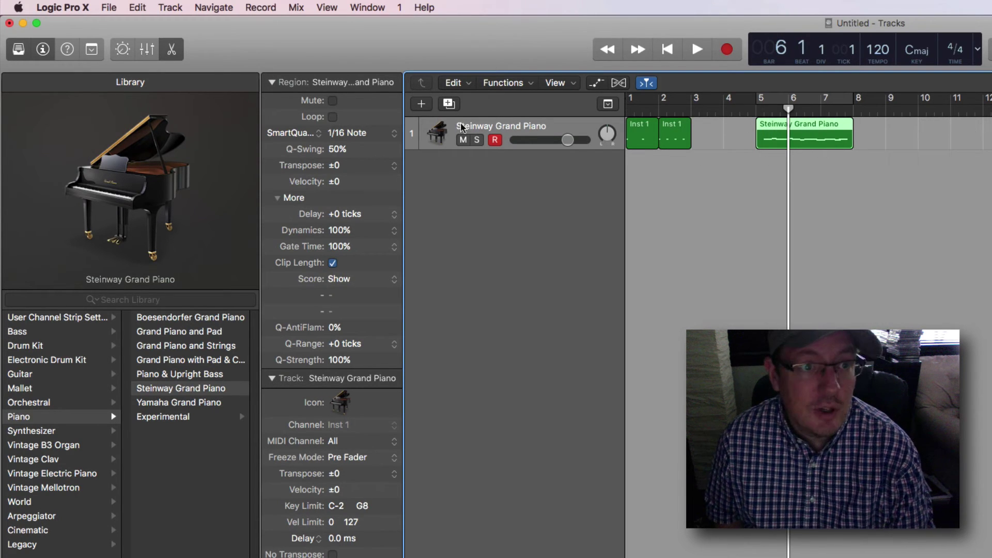
- Turn off quantize on the recorded region and deselect it
click(369, 135)
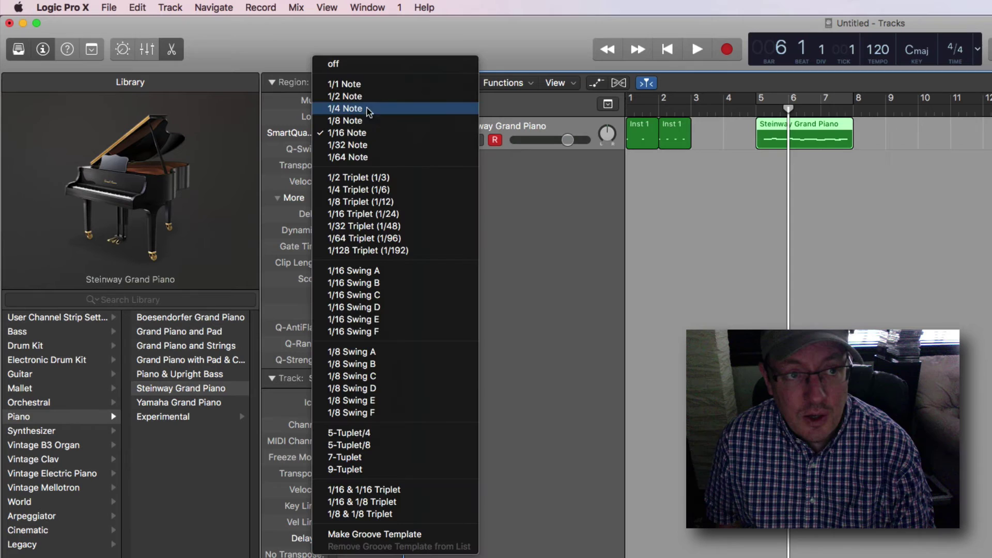
click(687, 89)
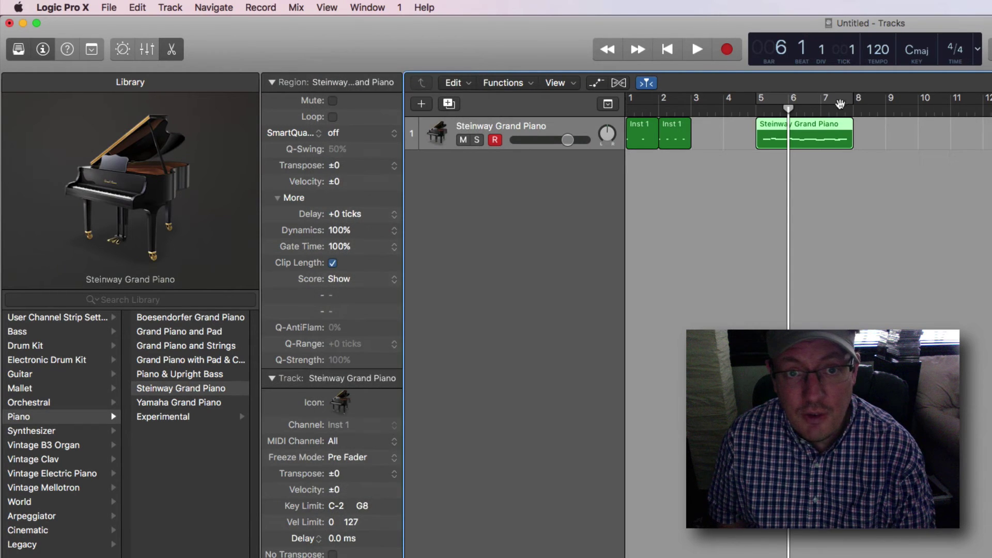
drag(750, 110, 719, 110)
click(730, 117)
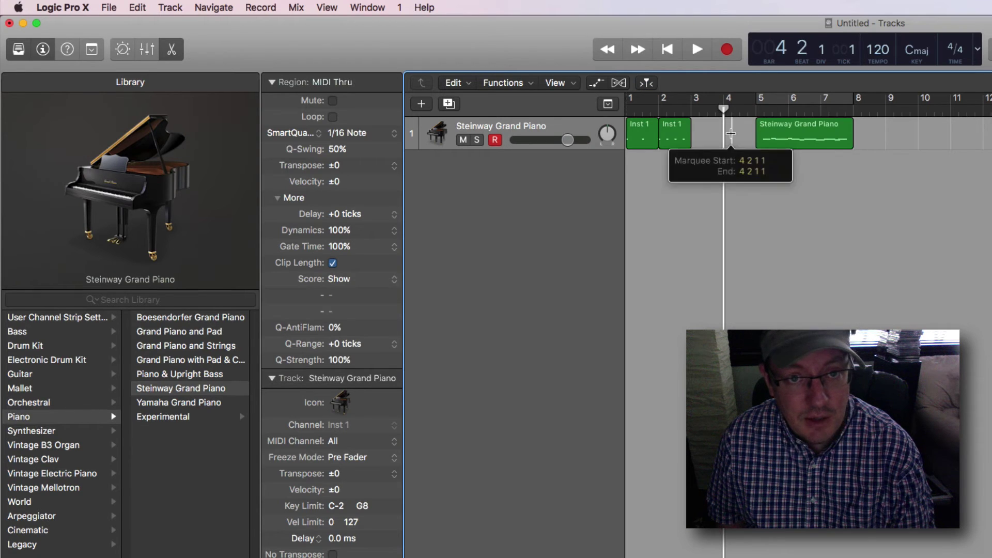
- Set MIDI Thru SmartQuantize to off and delete the bars 5–8 recording
click(358, 136)
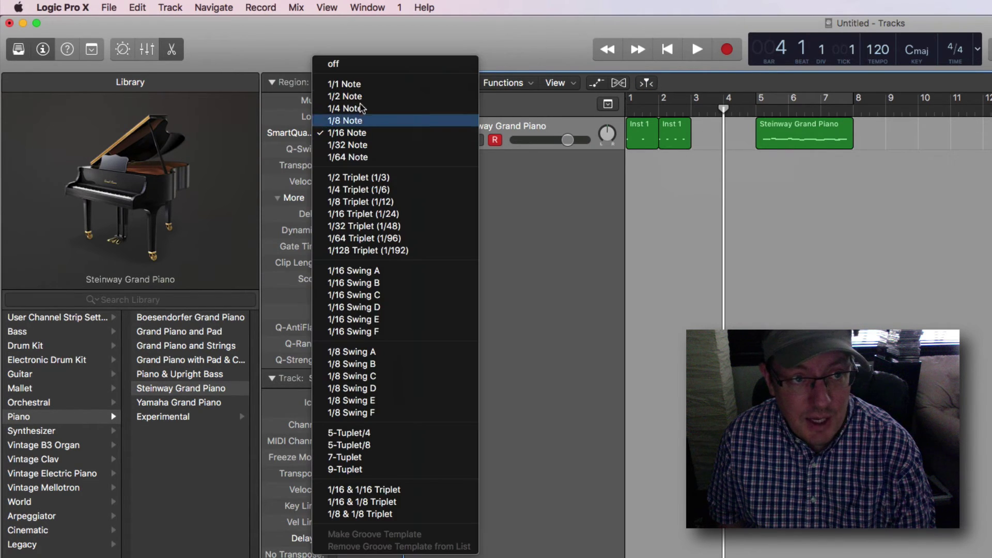
click(367, 66)
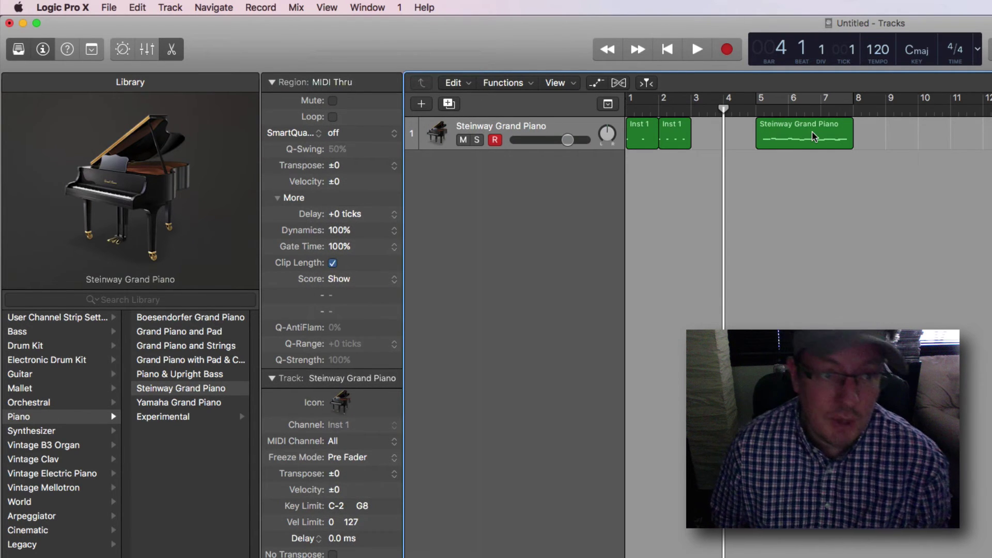
click(792, 130)
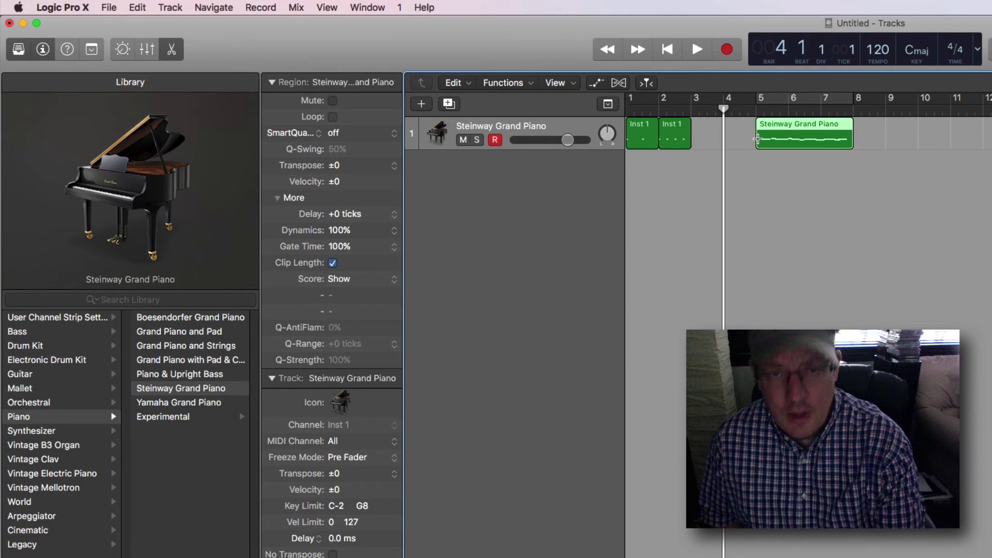
key(Delete)
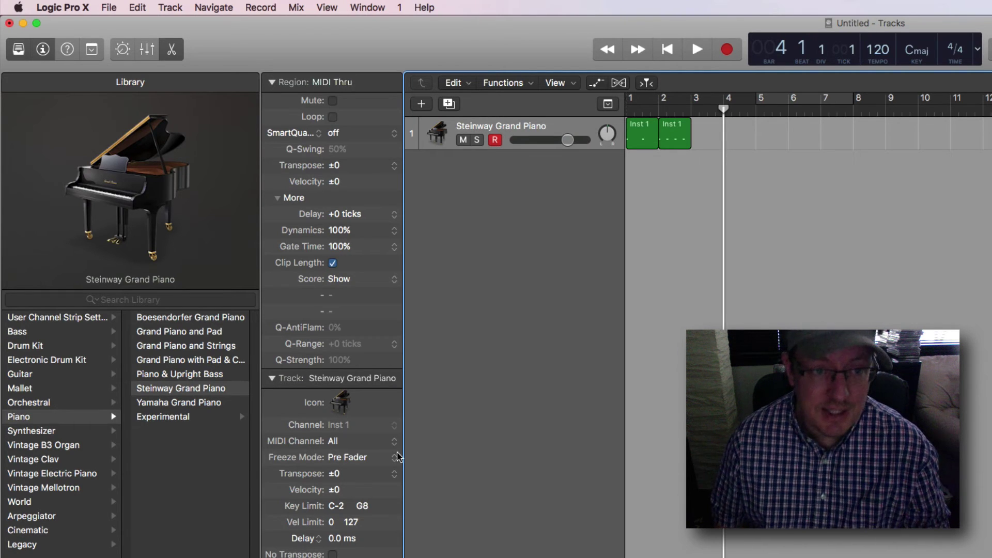
- Return the playhead to bar 1, select both Inst 1 regions, and play them
click(675, 109)
click(628, 107)
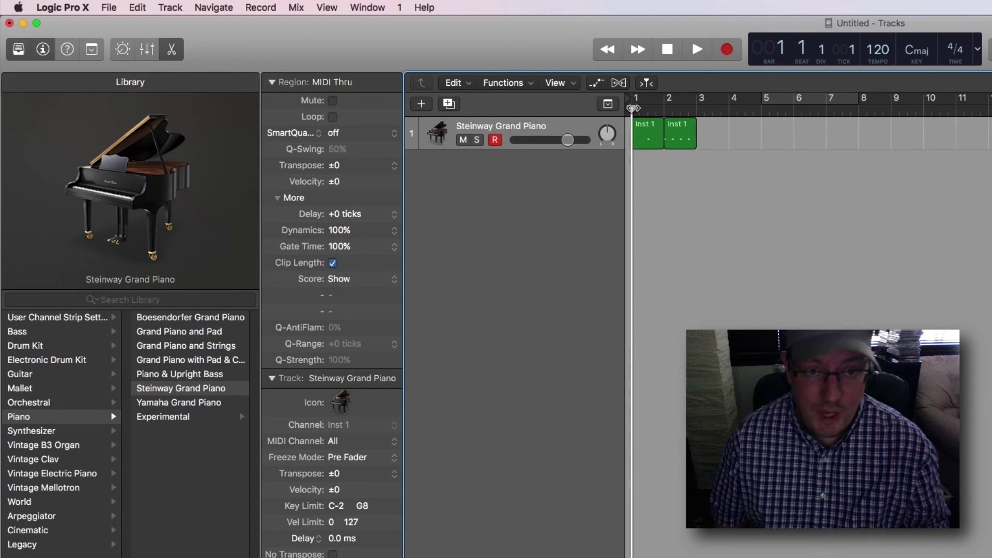
drag(711, 119, 649, 124)
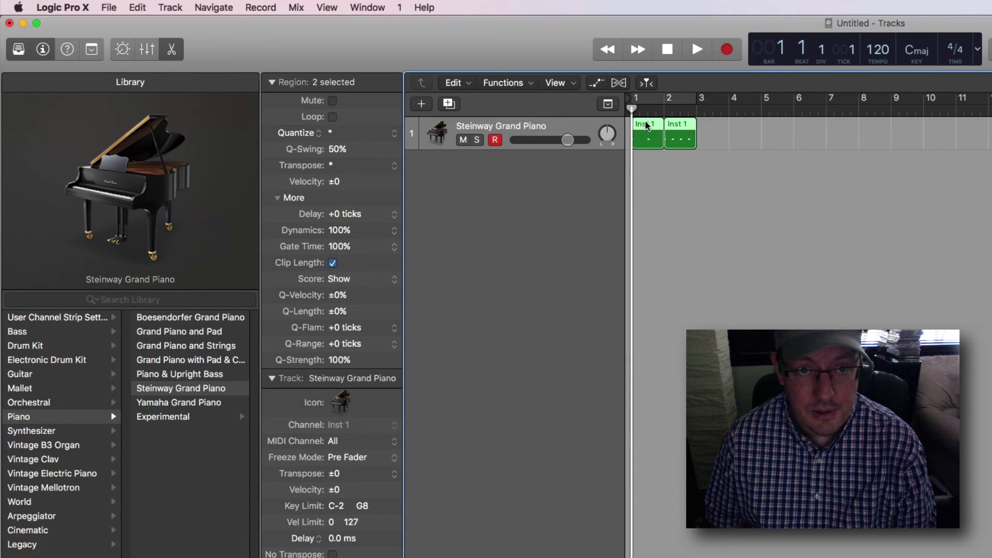
key(space)
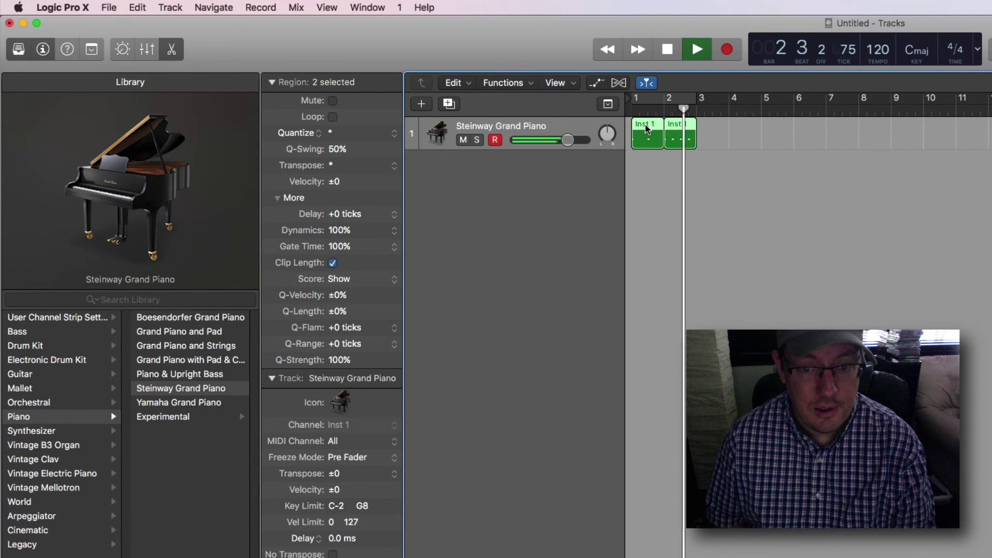
key(space)
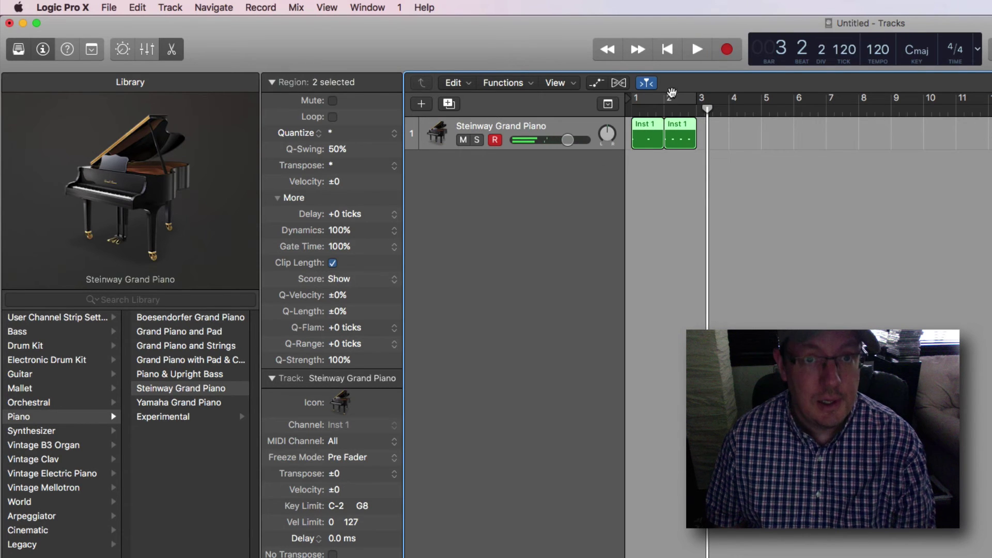
- Set a cycle area, inspect each region's Quantize and Transpose, then reselect both
click(668, 97)
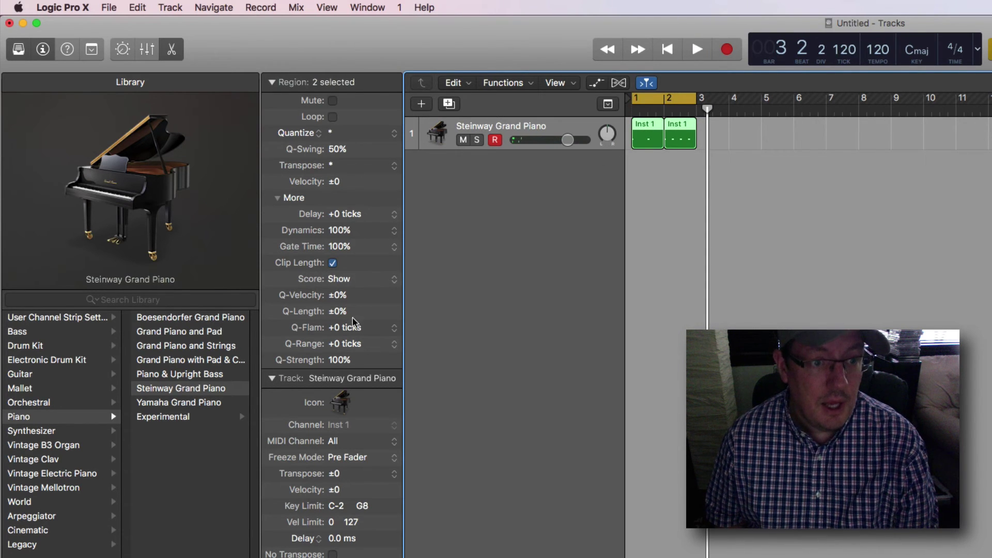
click(646, 160)
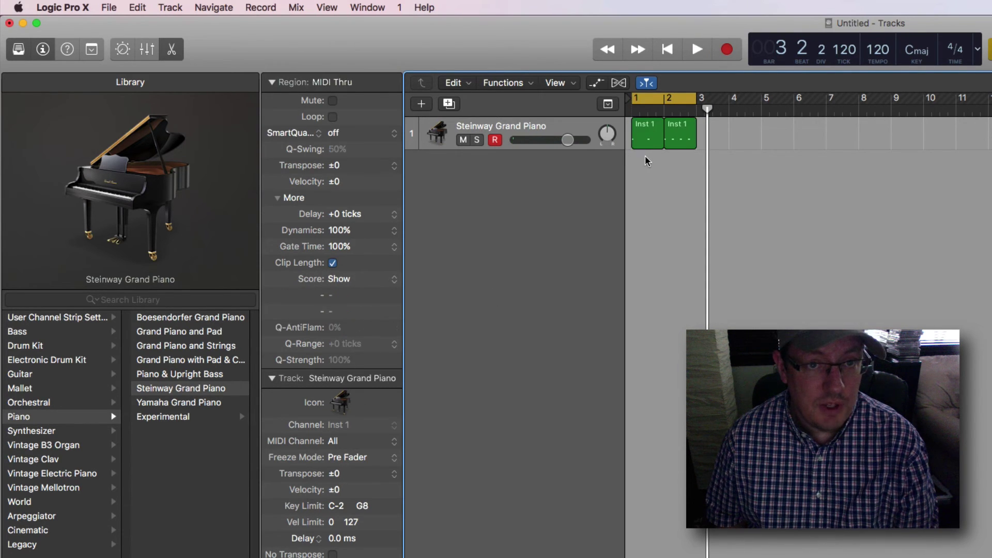
click(645, 126)
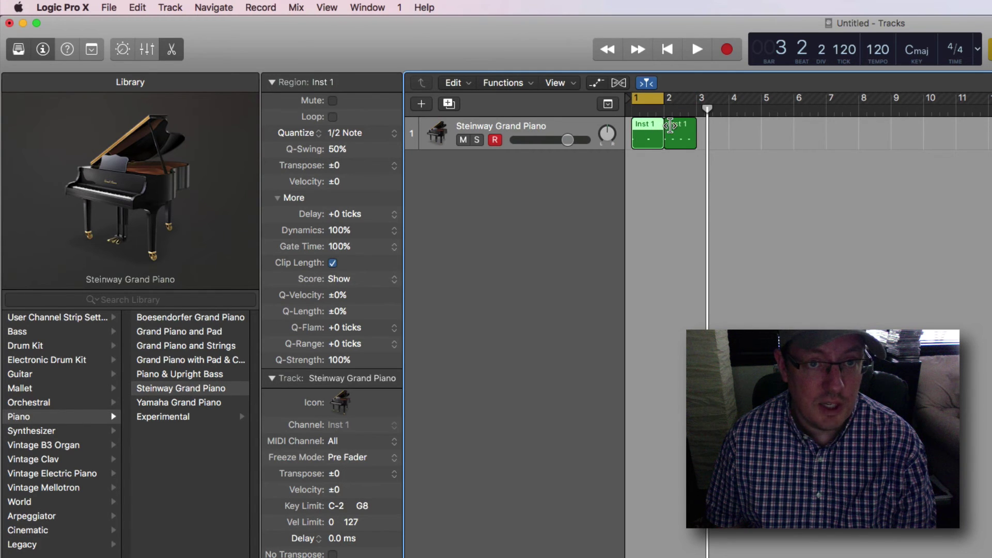
click(679, 128)
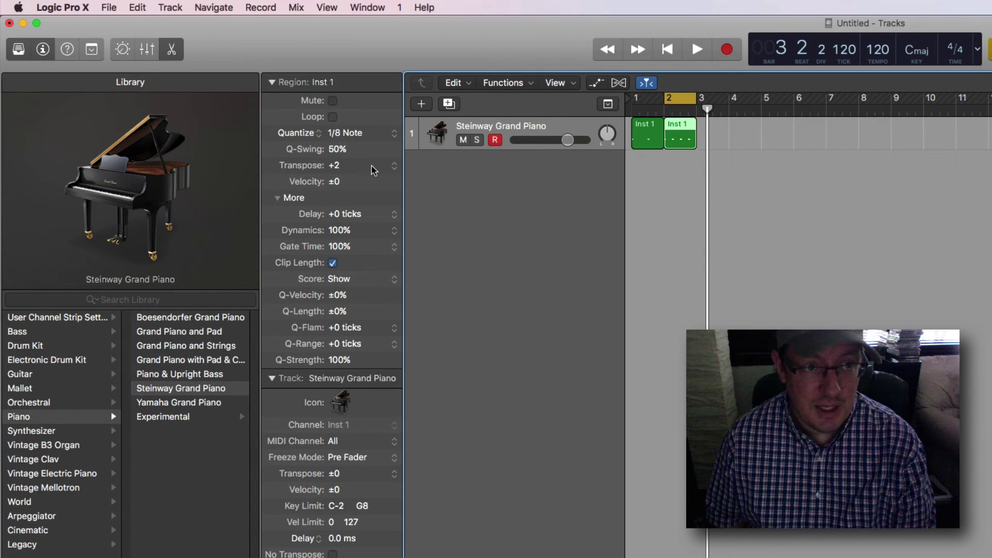
drag(708, 134, 645, 132)
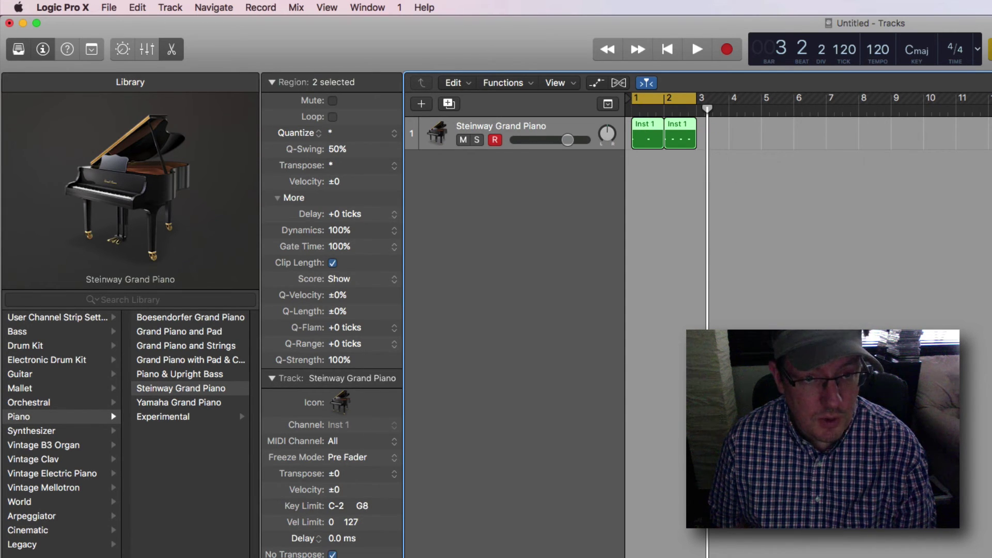
key(space)
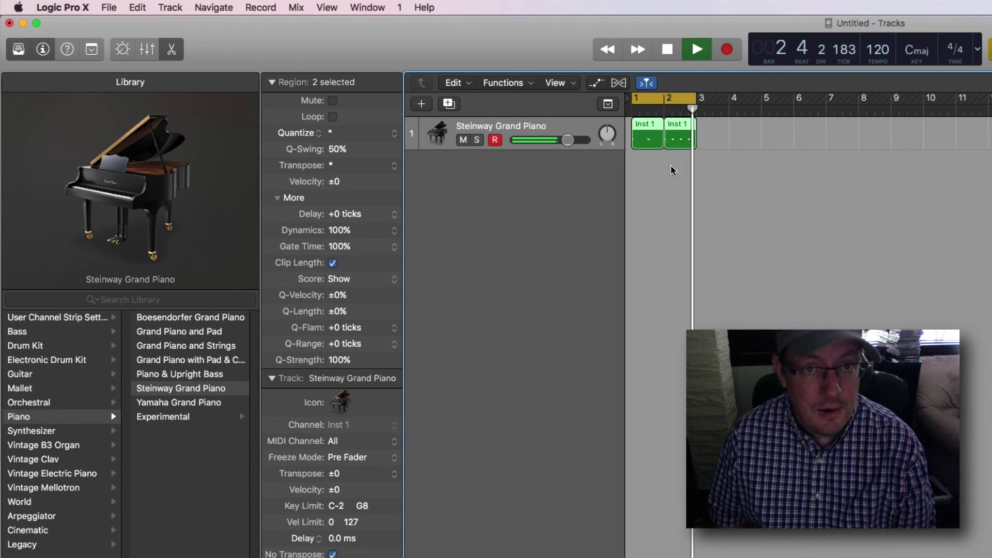
key(space)
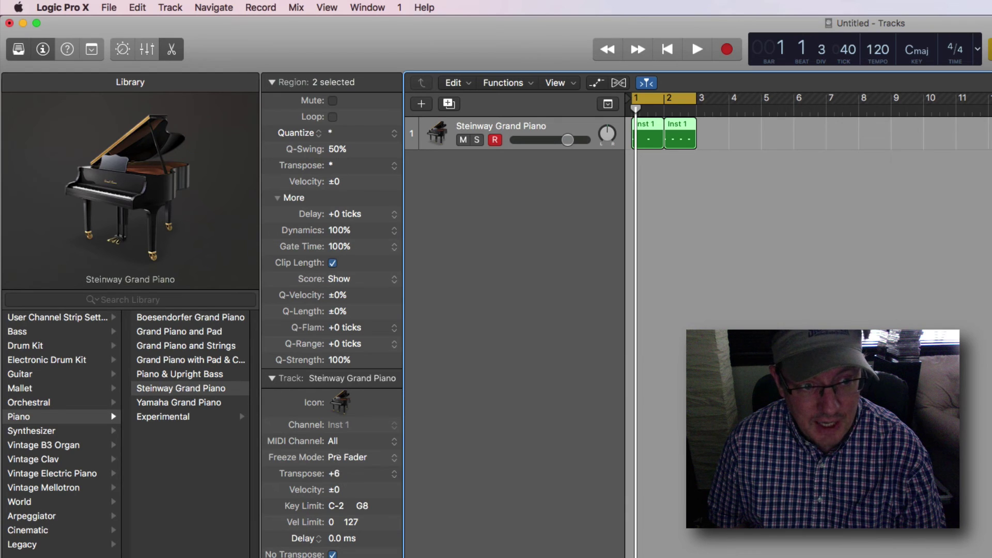
key(space)
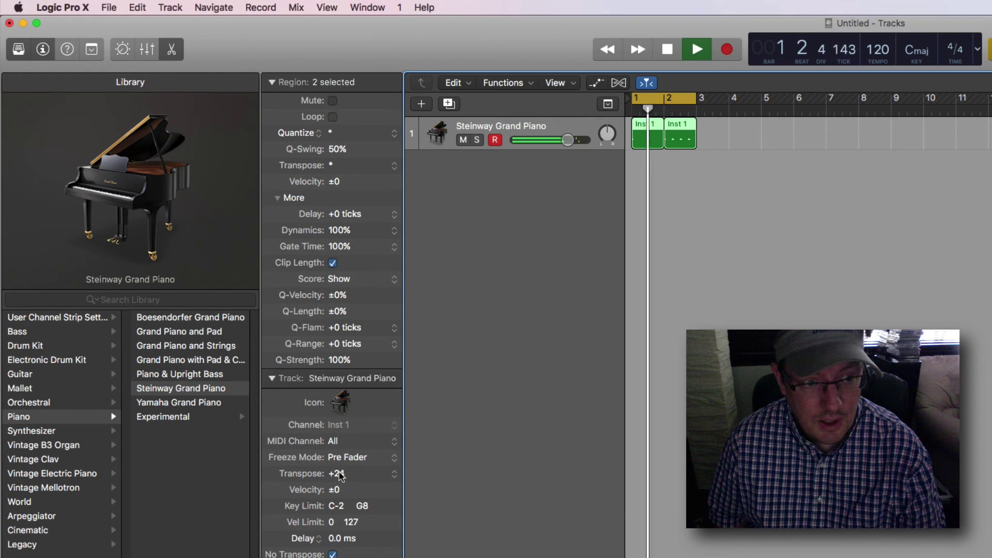
key(space)
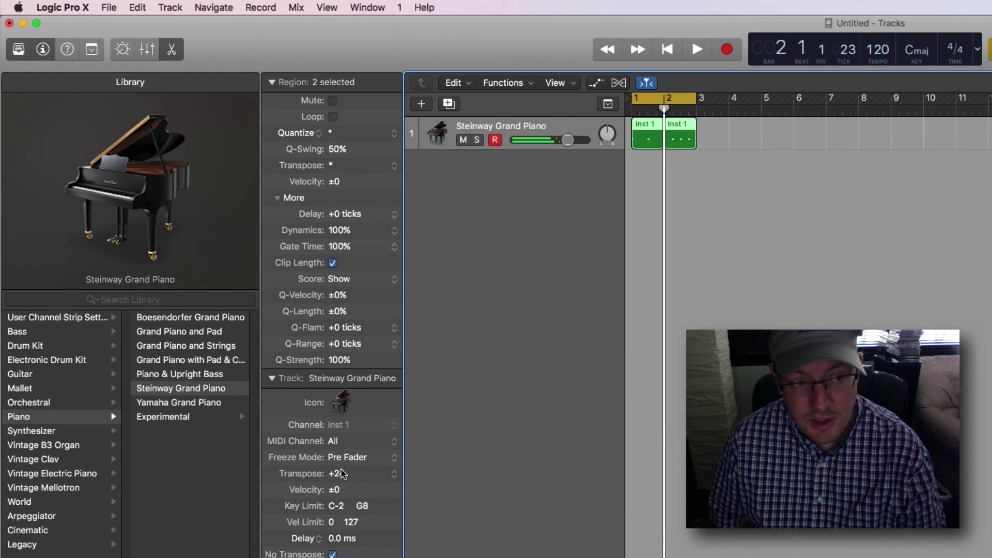
drag(344, 522, 345, 554)
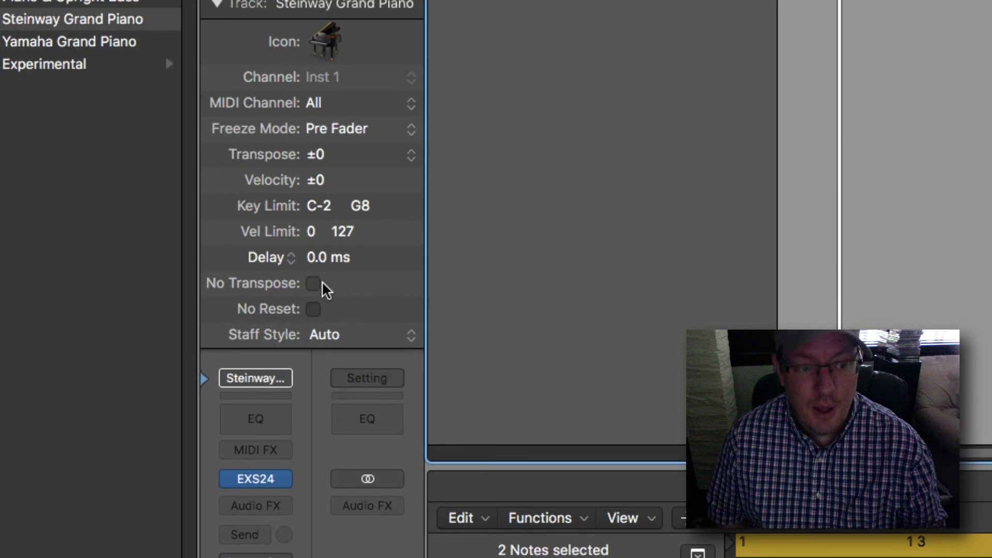
- Cycle the track's No Transpose checkbox through mixed, checked and unchecked, leaving it off
click(333, 554)
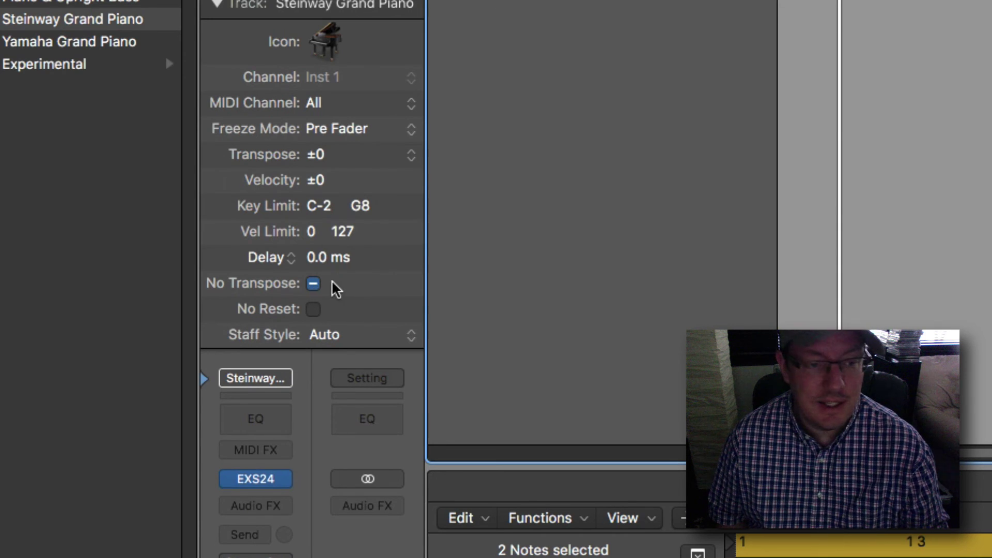
click(313, 284)
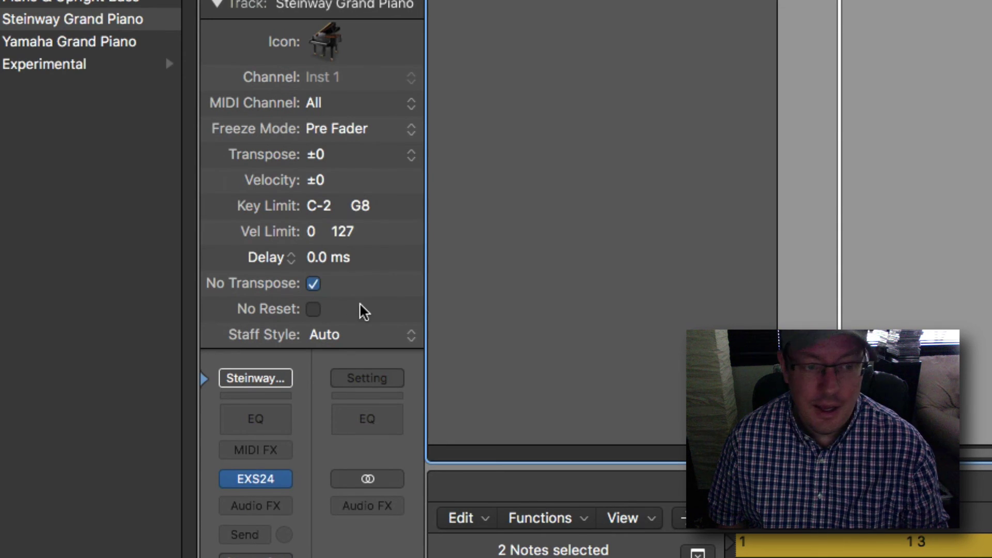
click(313, 283)
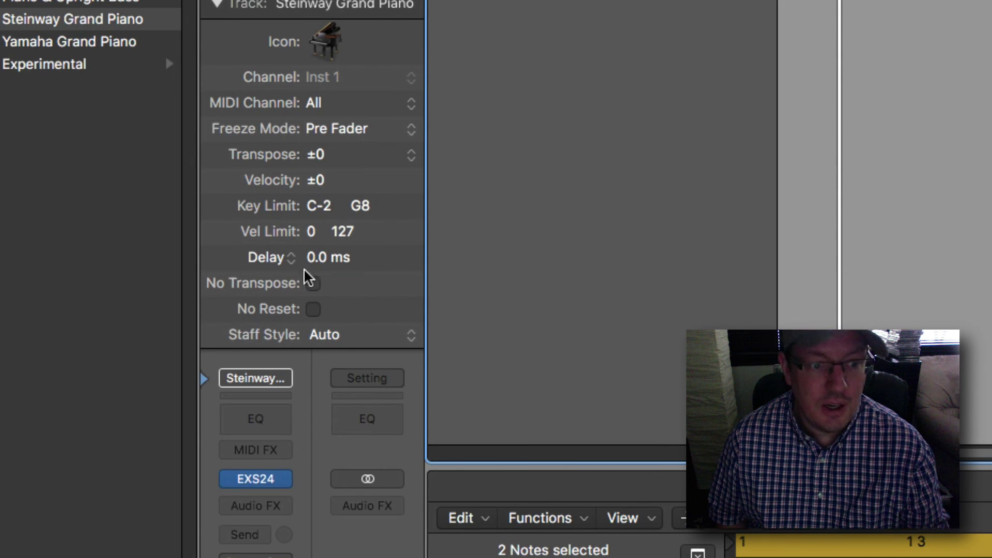
click(312, 285)
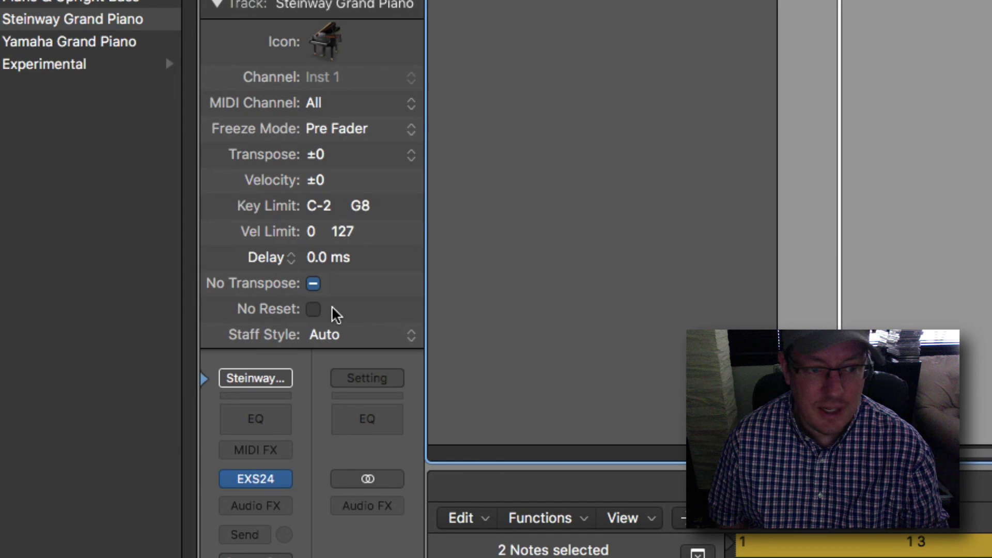
click(315, 286)
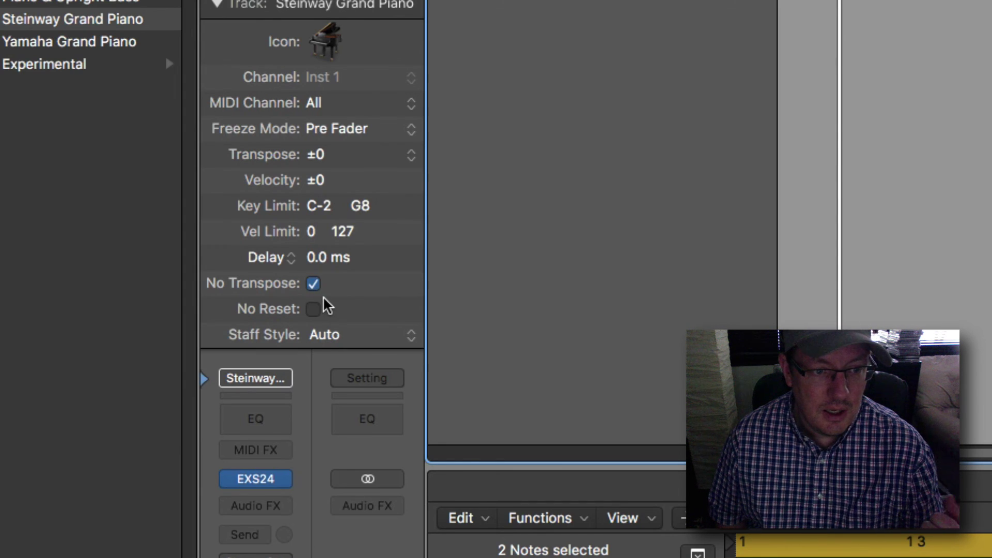
click(314, 286)
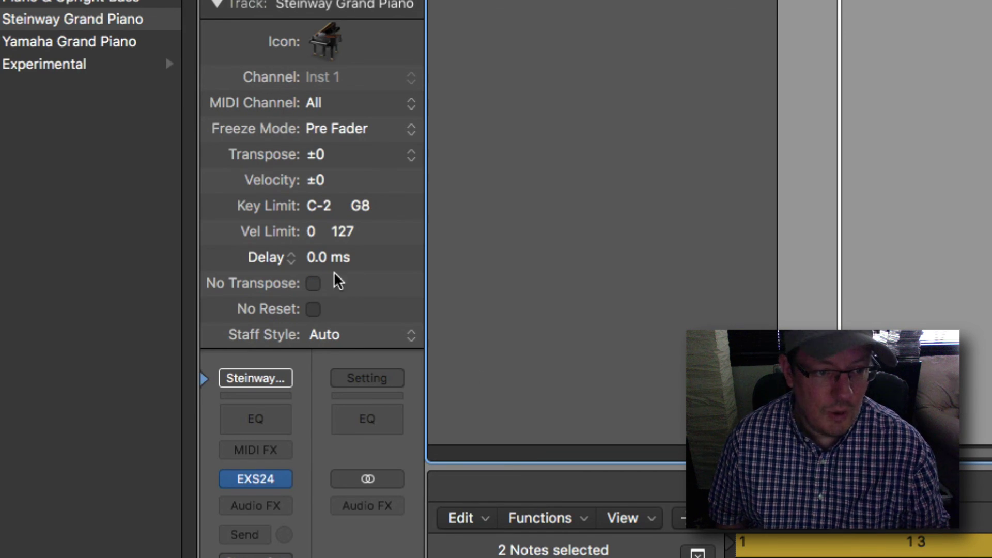
click(313, 284)
click(313, 286)
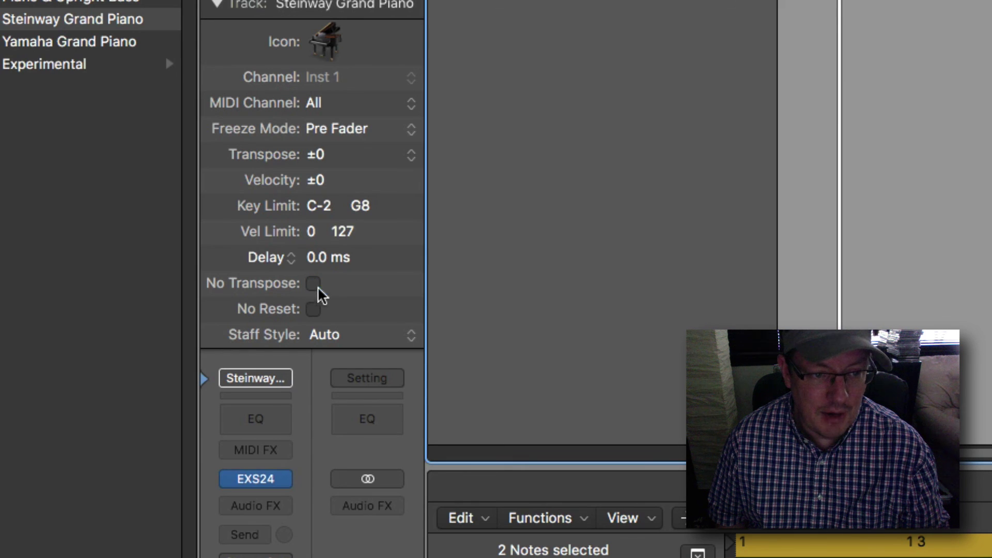
click(316, 287)
click(315, 285)
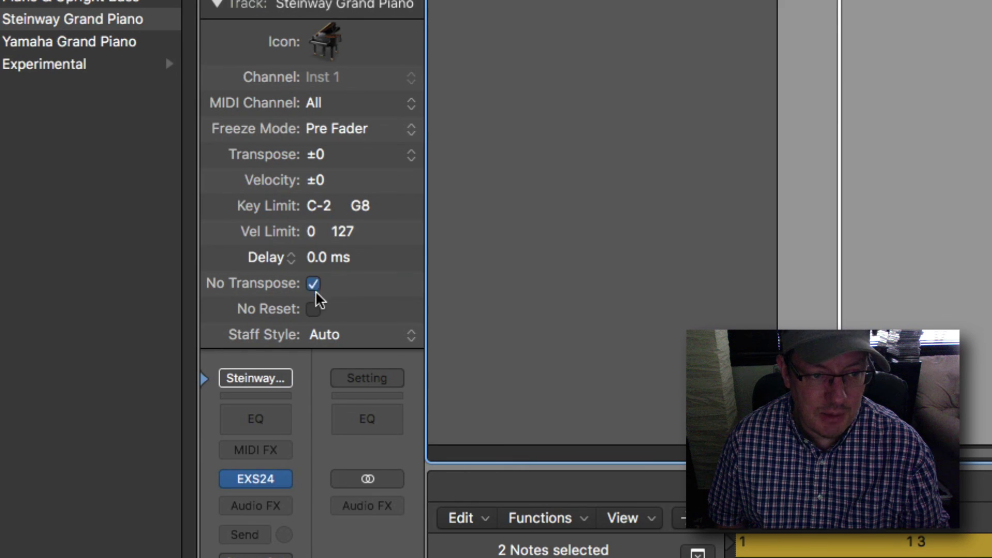
click(316, 285)
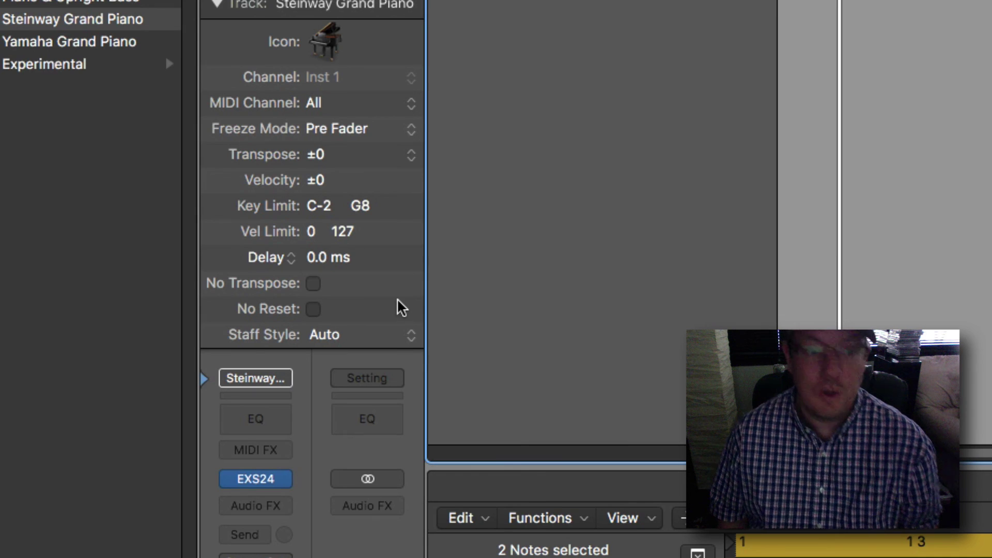